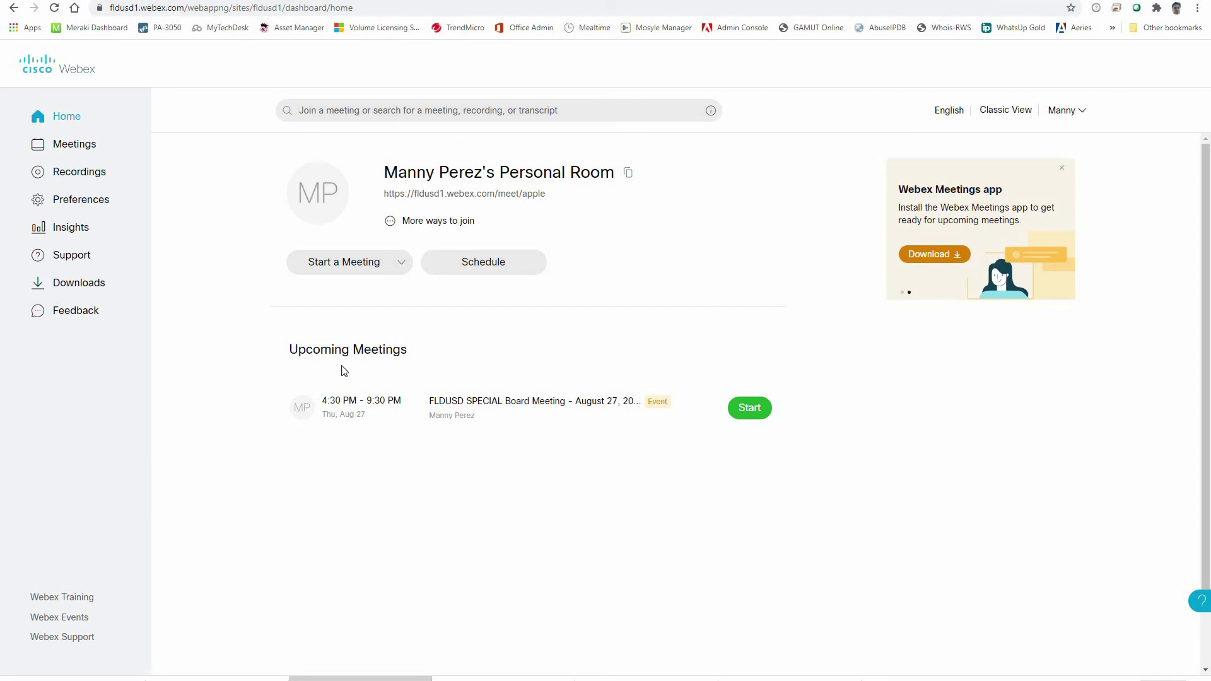
Step: Switch to the Webex Events site and choose Schedule an Event under Host an Event
left_click(72, 621)
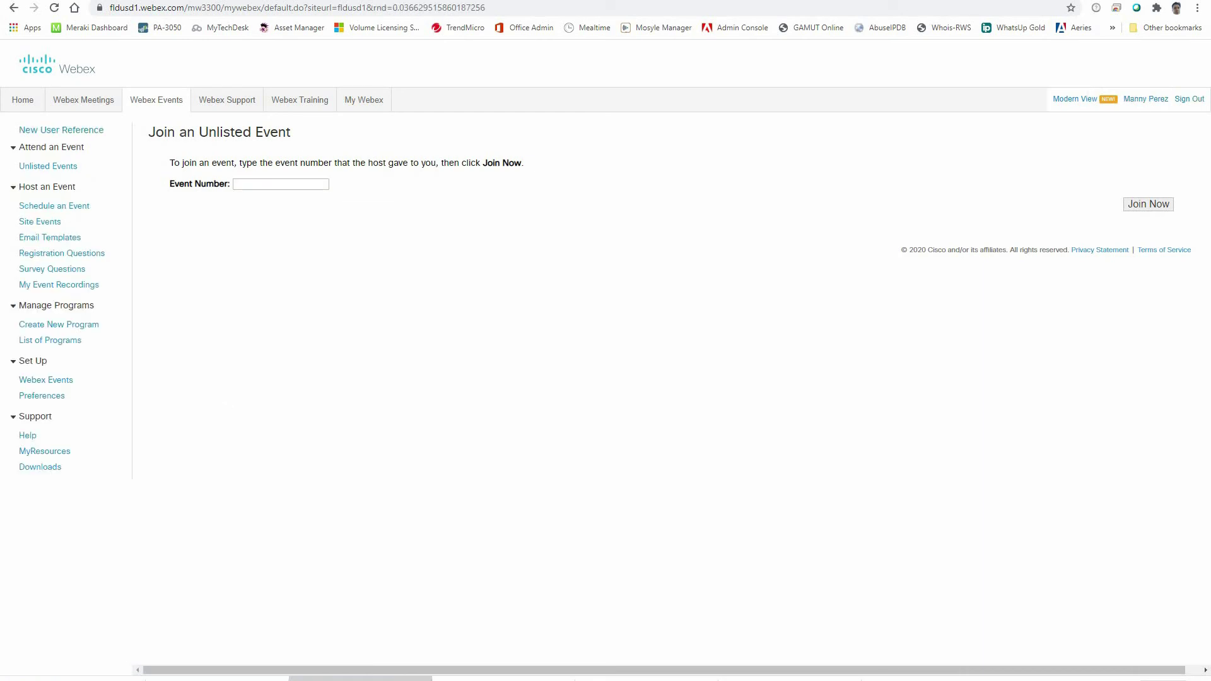
left_click(65, 208)
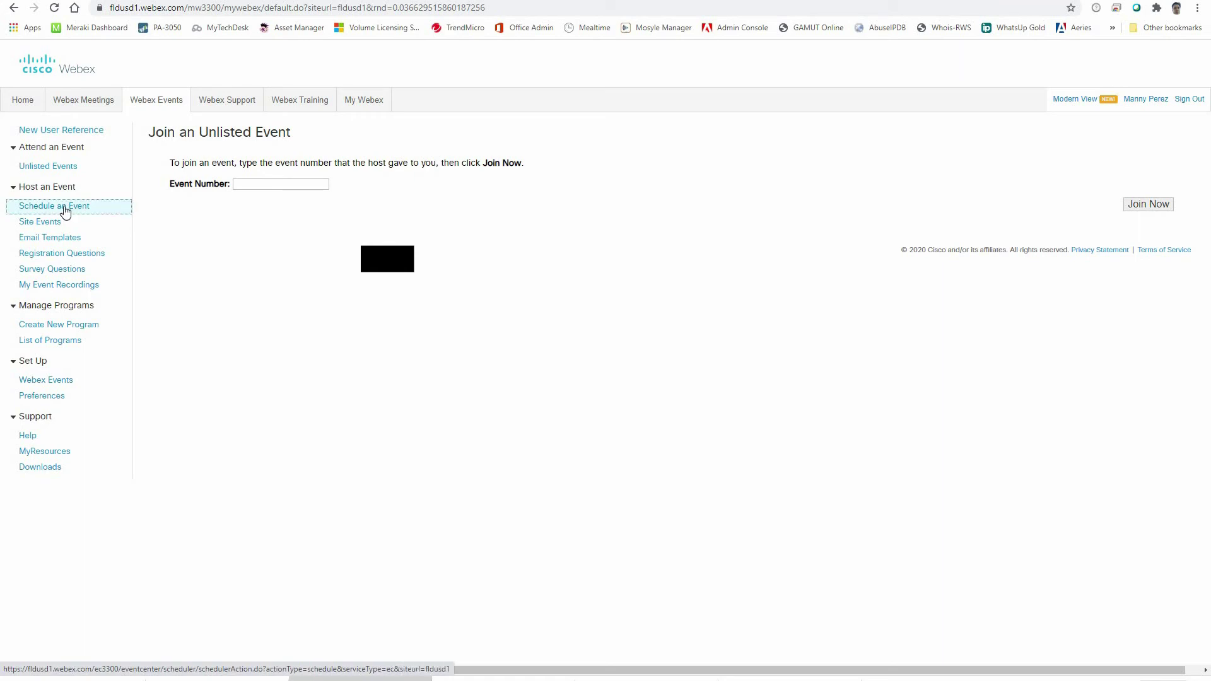
Step: Enter 'Event Name' as the event name, leaving the start day at August 21
left_click(449, 199)
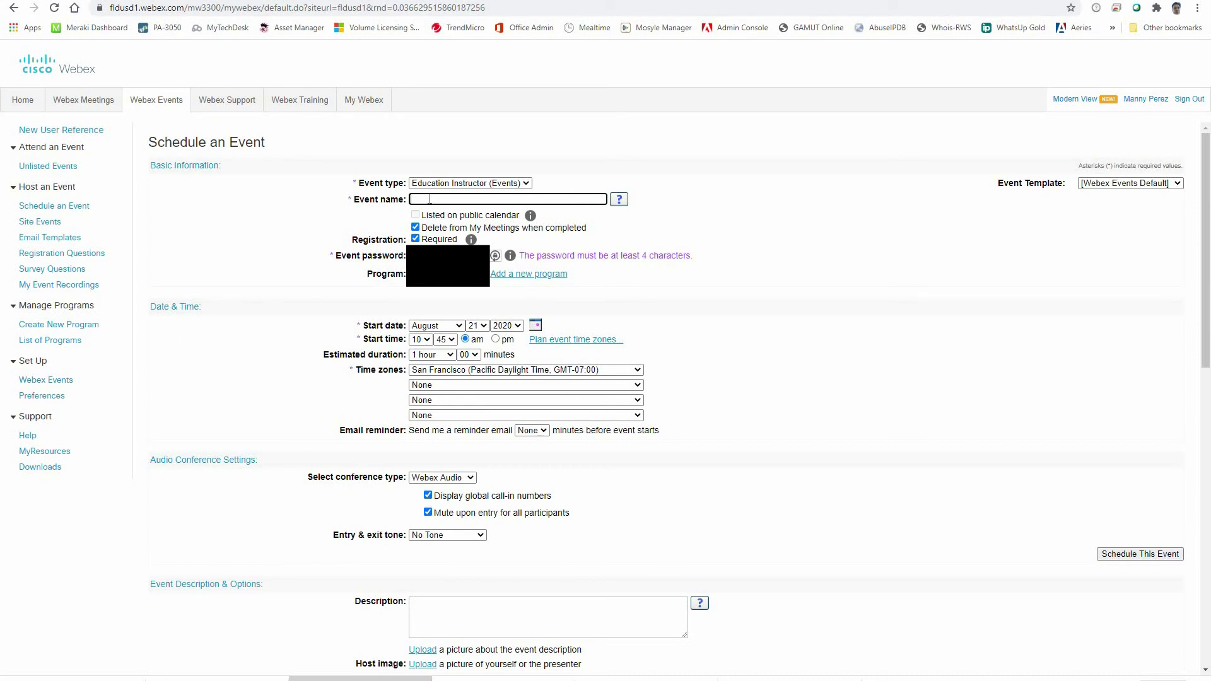
type("Event Name")
left_click(485, 330)
left_click(482, 320)
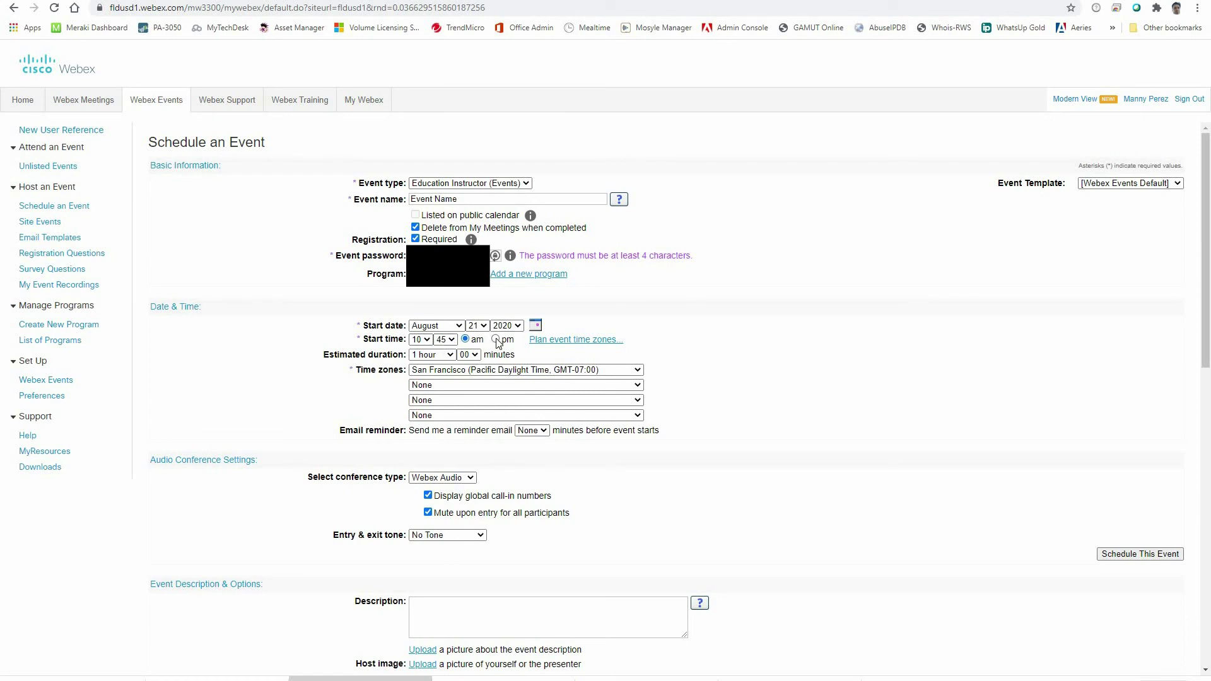
Step: Change the event's estimated duration from 1 hour to 3 hours
left_click(451, 357)
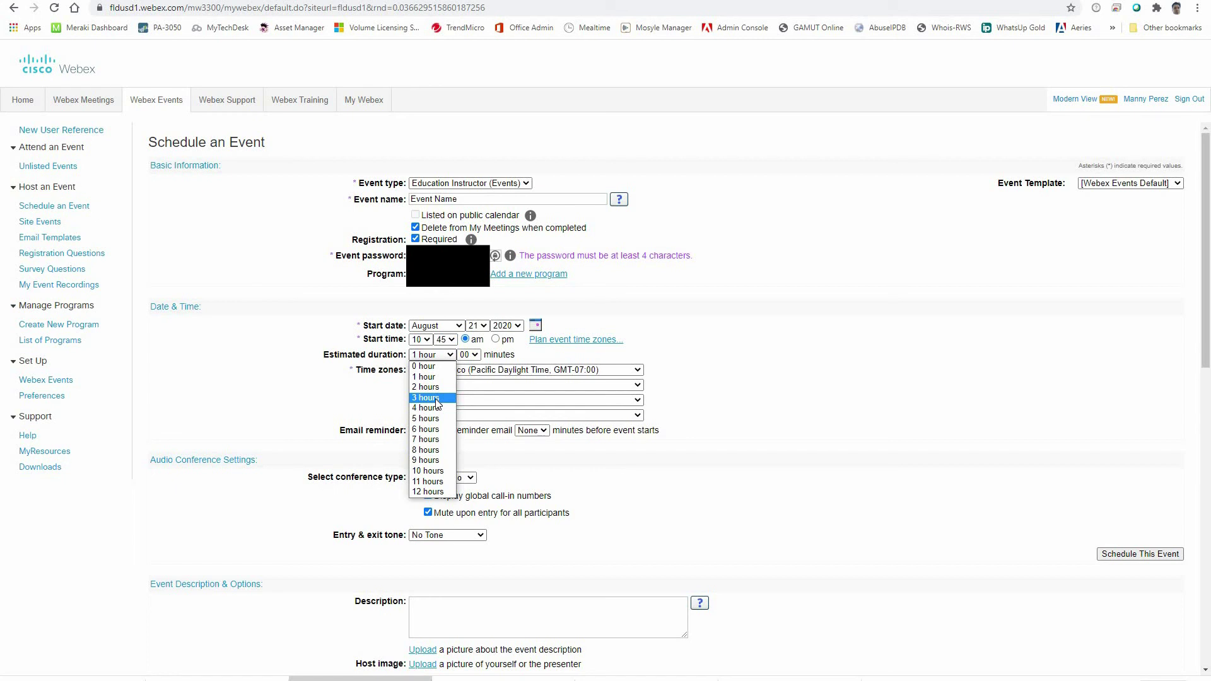
left_click(437, 399)
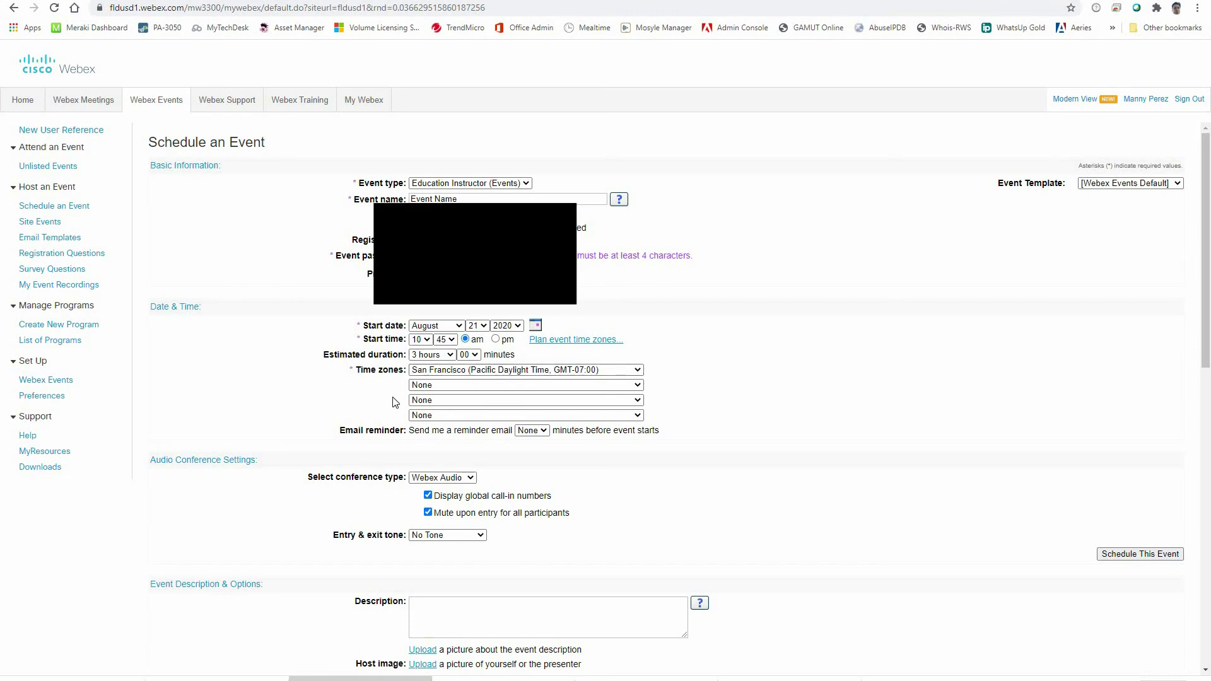
Step: Type 'Description of Event' into the Event Description box
scroll(410, 373, "down", 2)
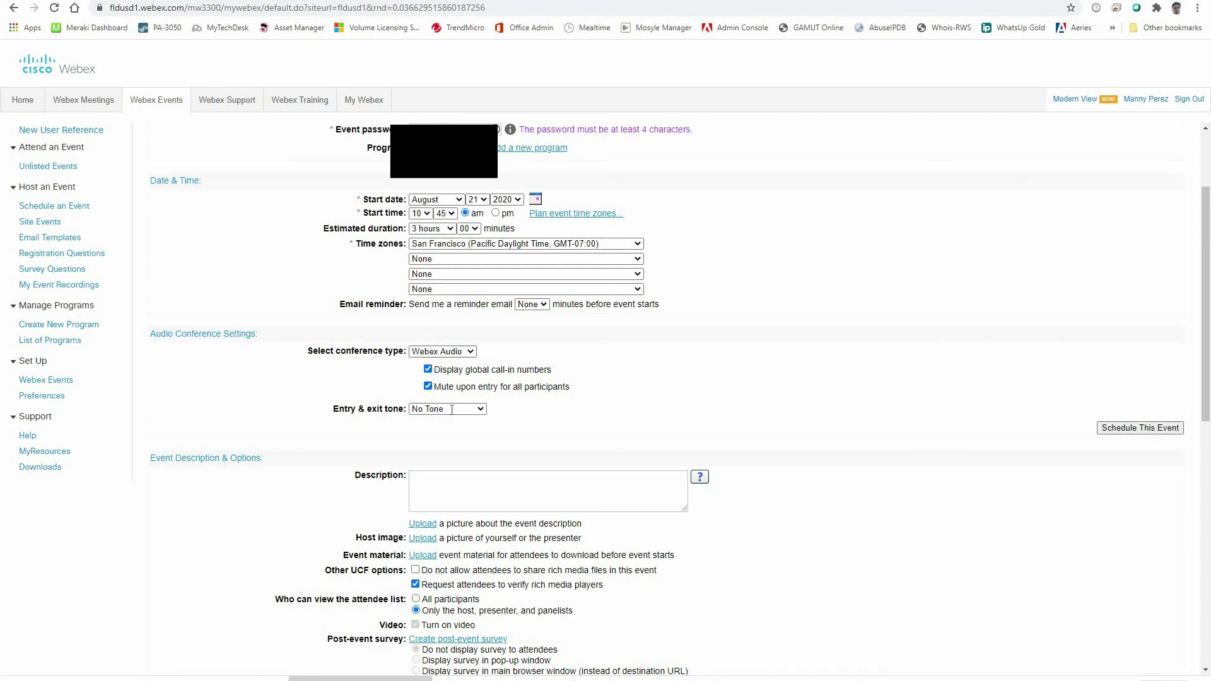
scroll(434, 366, "down", 2)
left_click(505, 382)
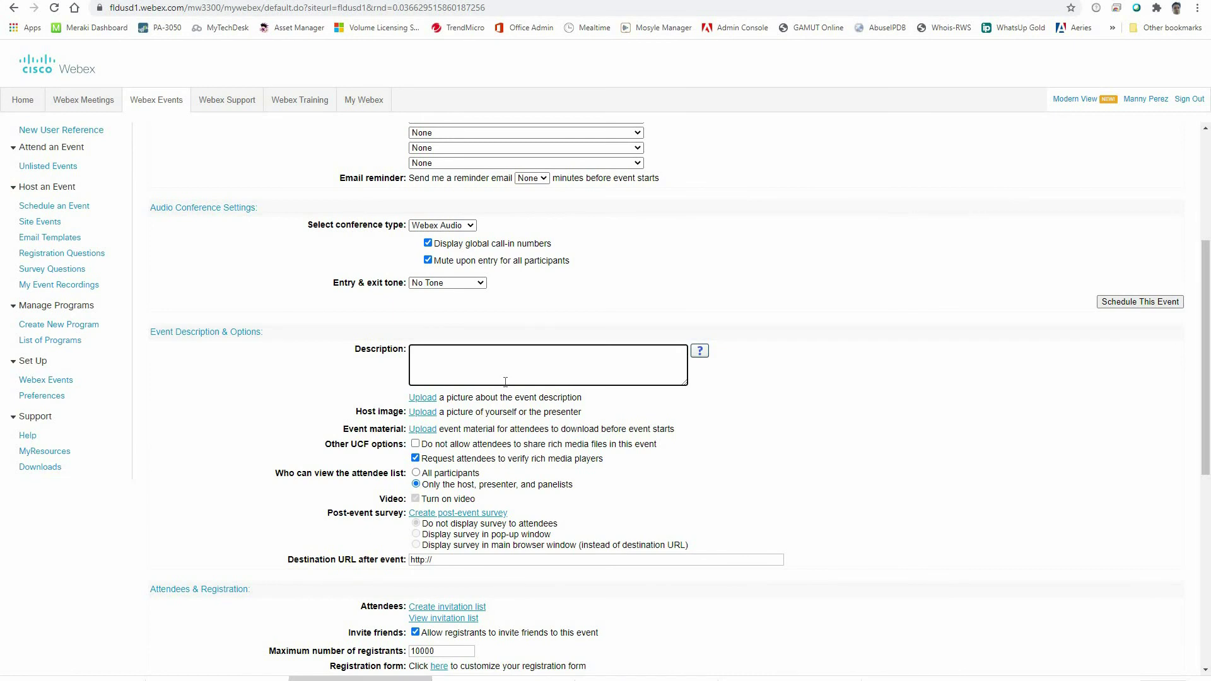
type("Description of Event.")
Step: Start a description picture upload and browse up to the Shared drives folder
left_click(424, 398)
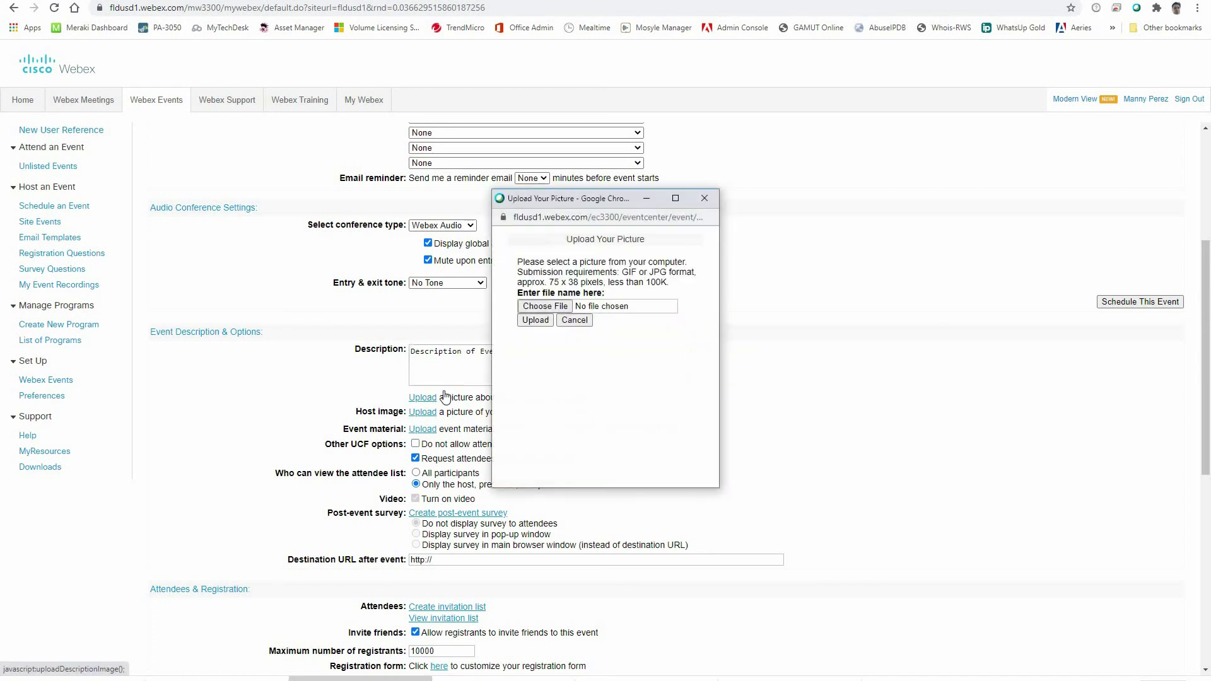
left_click(558, 307)
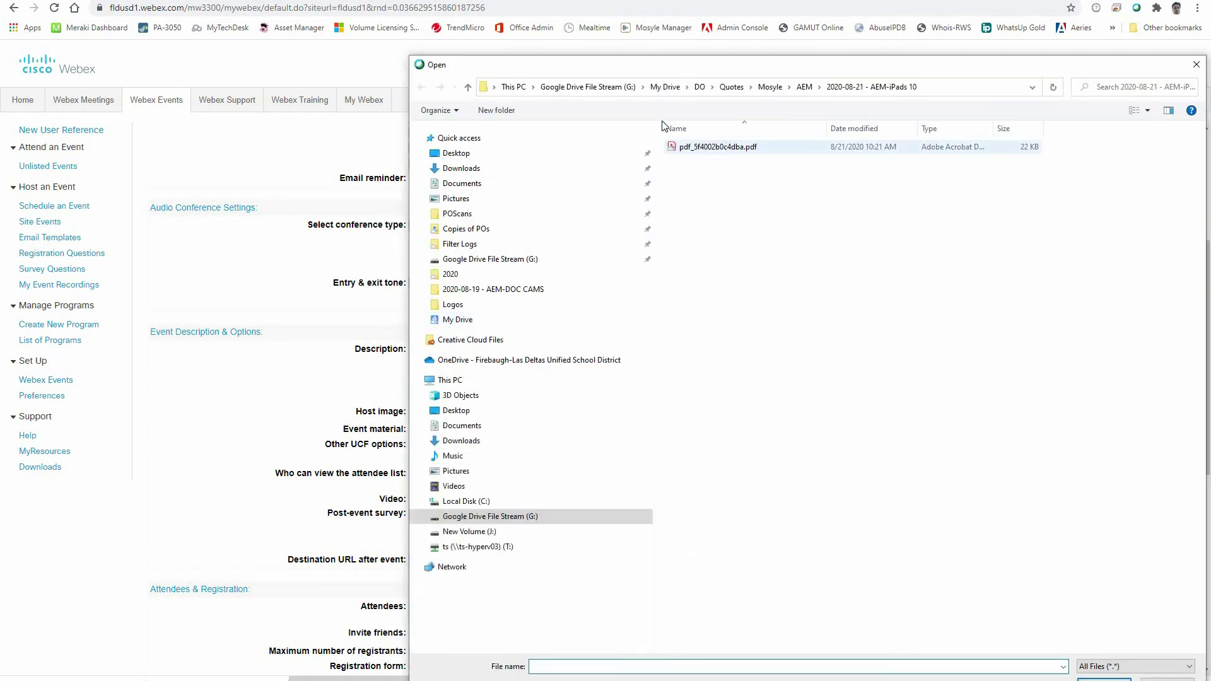
left_click(666, 85)
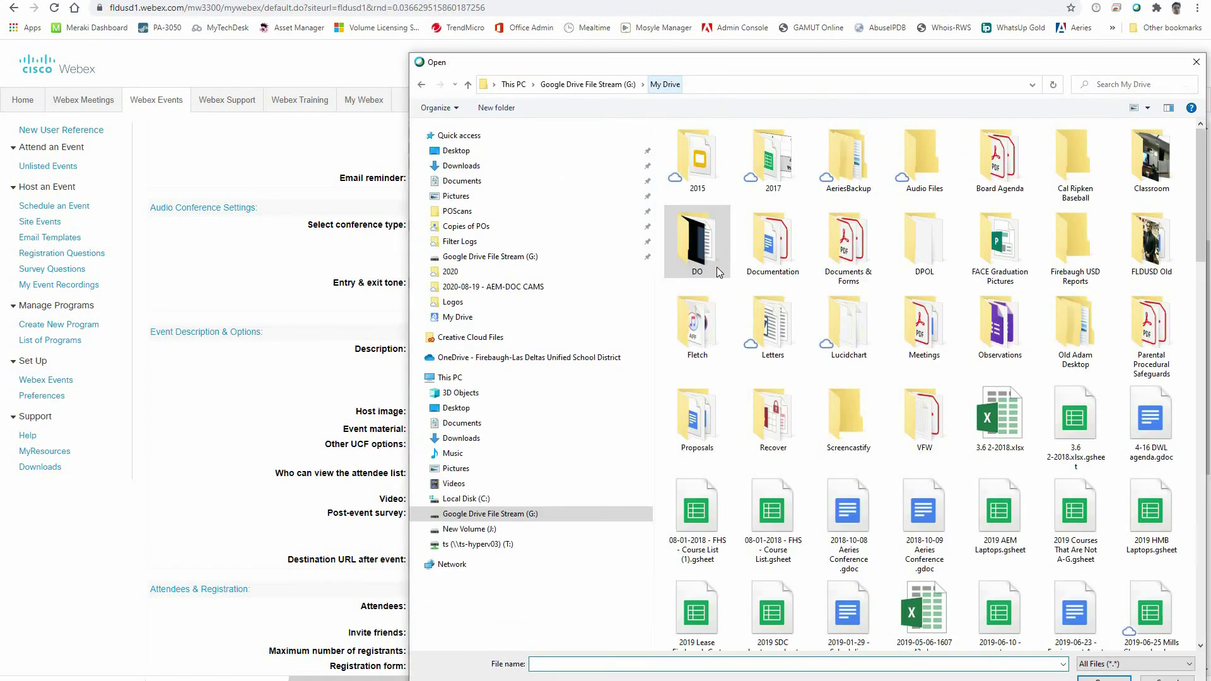
left_click(617, 85)
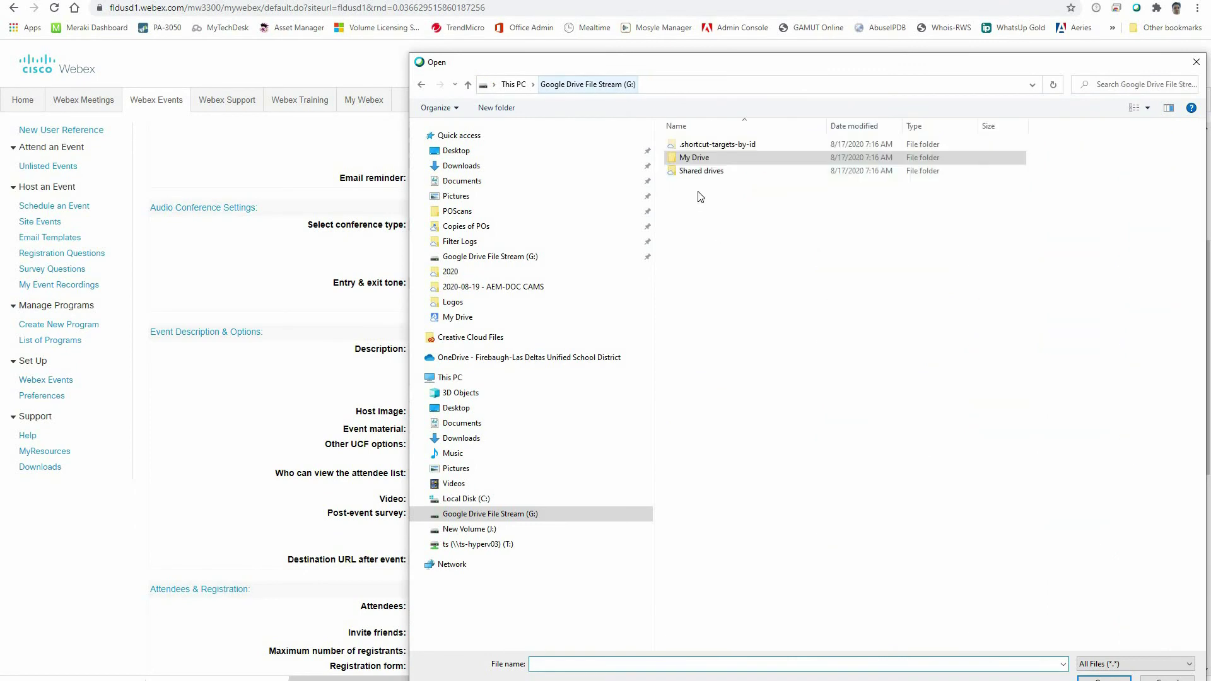
left_click(701, 176)
double_click(702, 178)
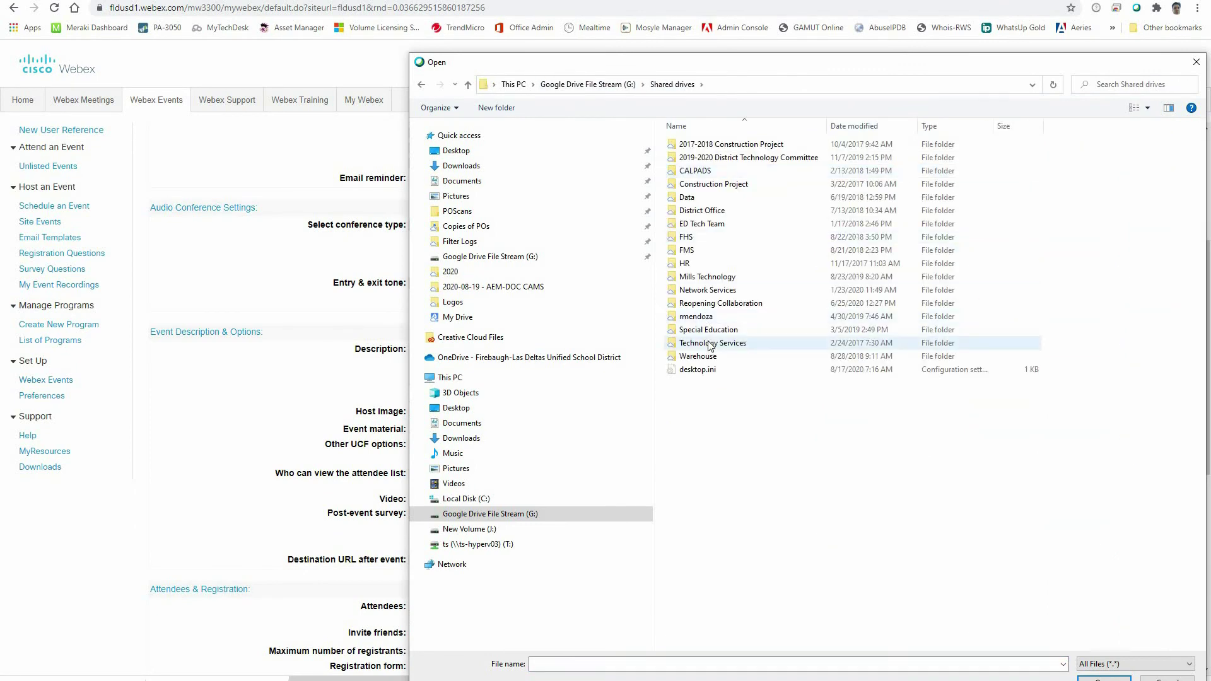
Step: Go through Technology Services > Documentation > Cisco > Webex > Logos and upload 64.jpg
double_click(700, 342)
double_click(700, 158)
double_click(699, 210)
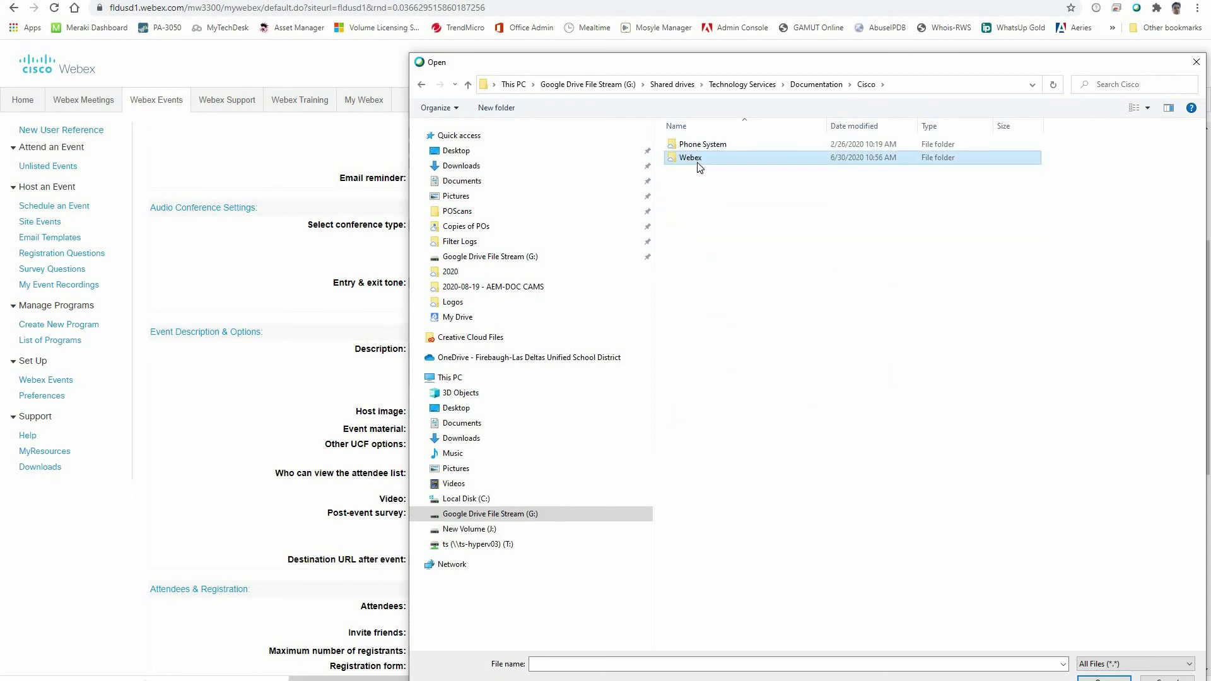
double_click(699, 157)
double_click(690, 145)
double_click(698, 147)
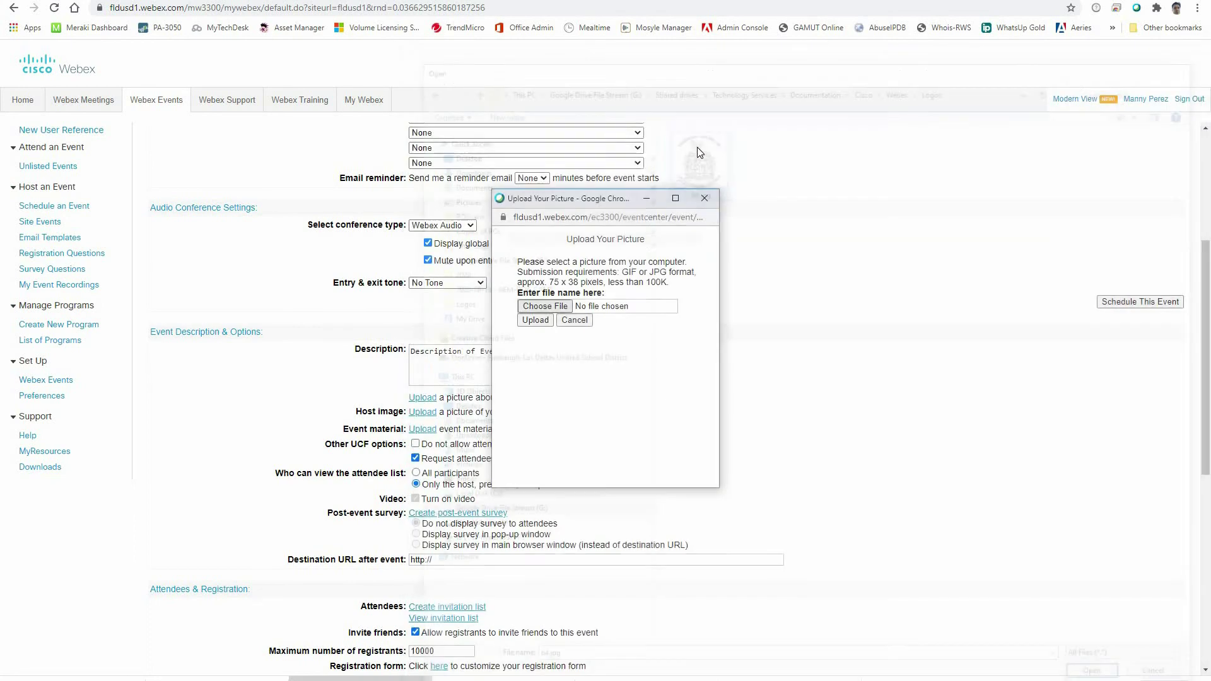
left_click(545, 324)
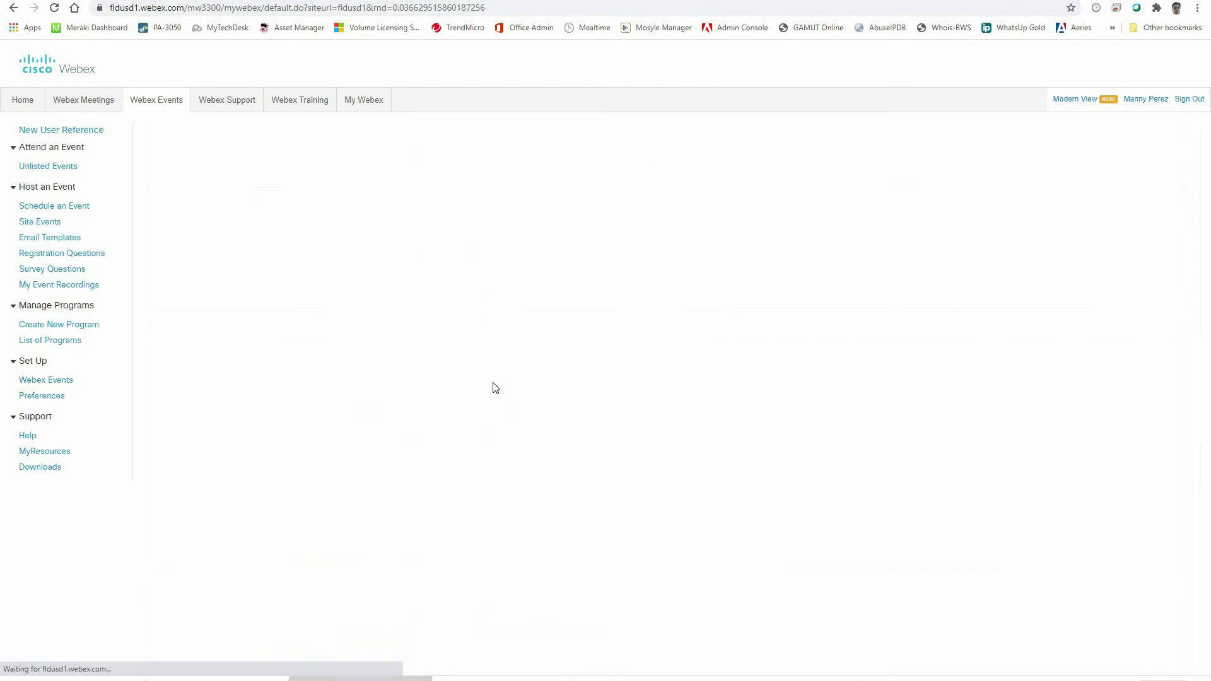
scroll(508, 483, "down", 7)
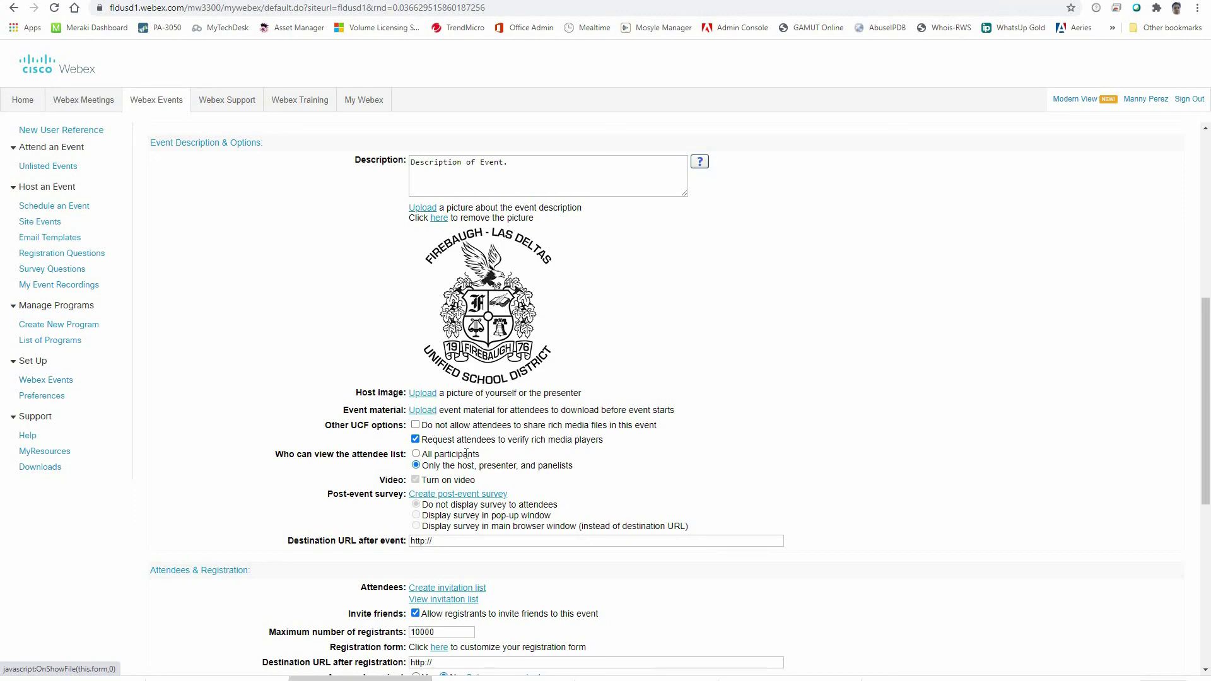
scroll(442, 330, "down", 2)
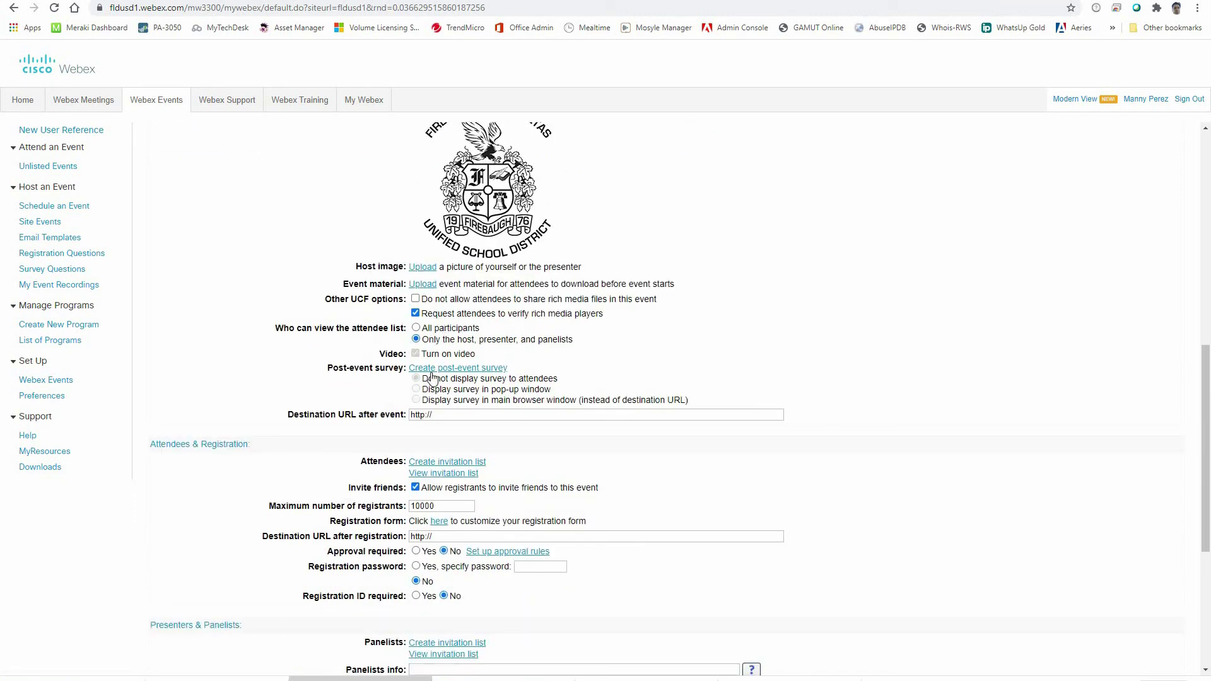
Step: Look over the destination URL, registration, panelist and email settings down to the form's end
scroll(439, 332, "down", 2)
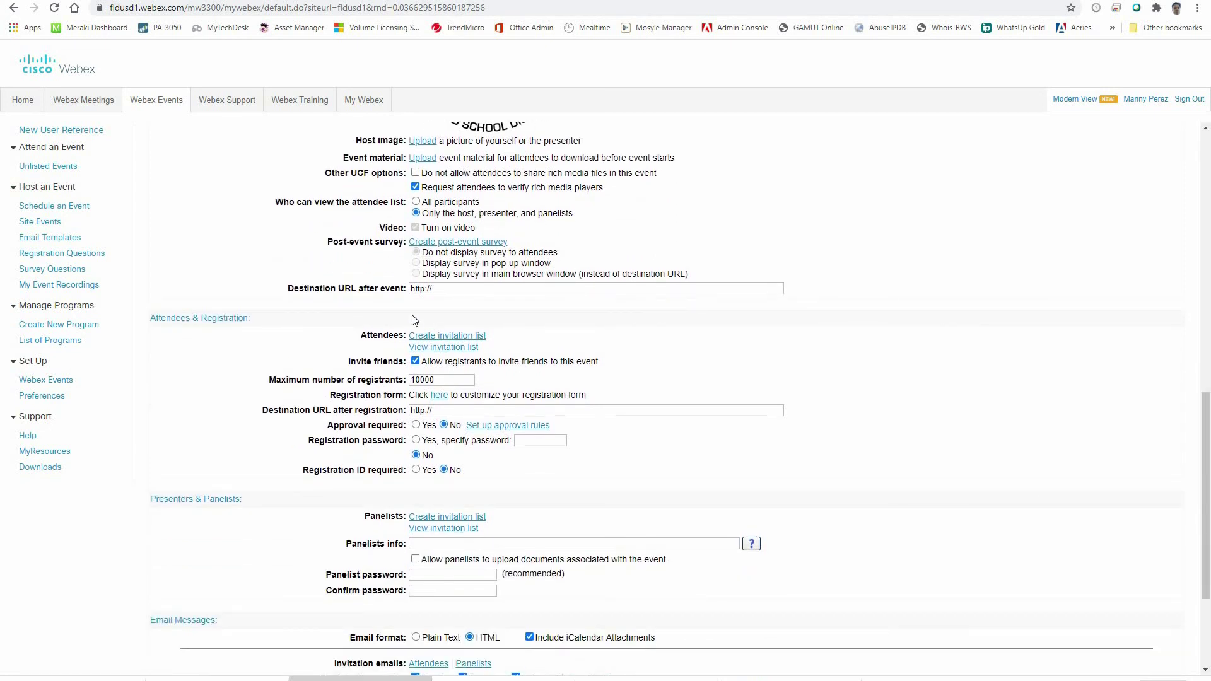
left_click(437, 290)
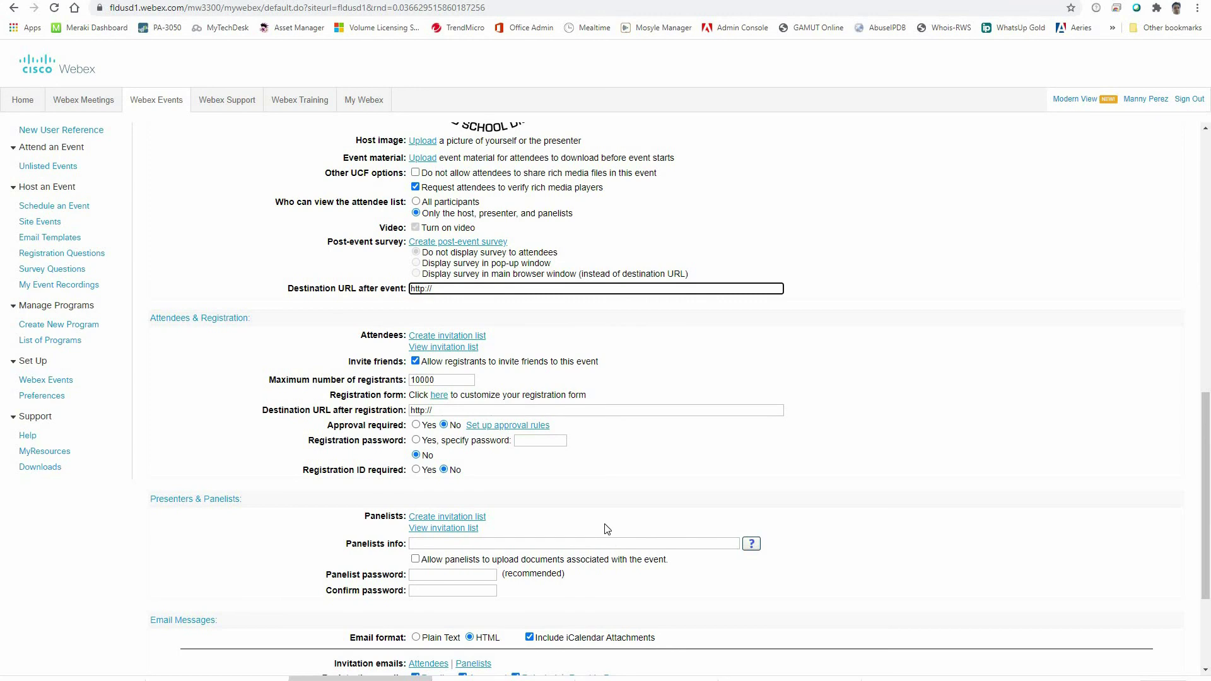
scroll(607, 529, "up", 2)
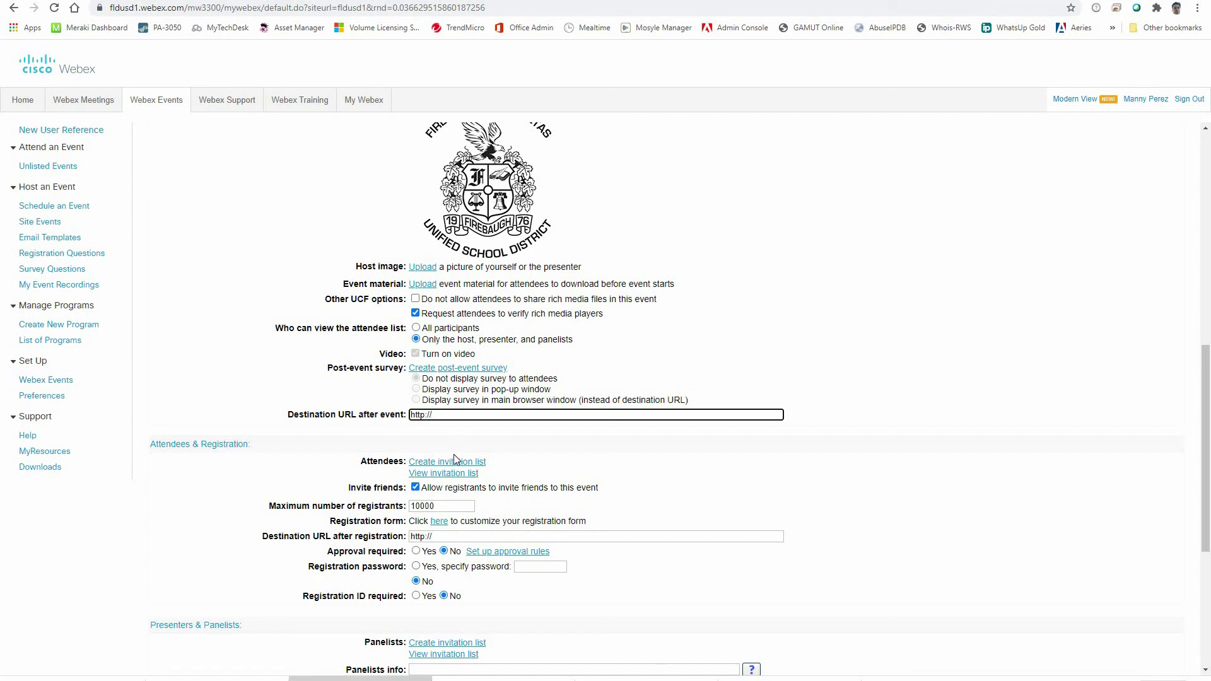
scroll(455, 459, "down", 2)
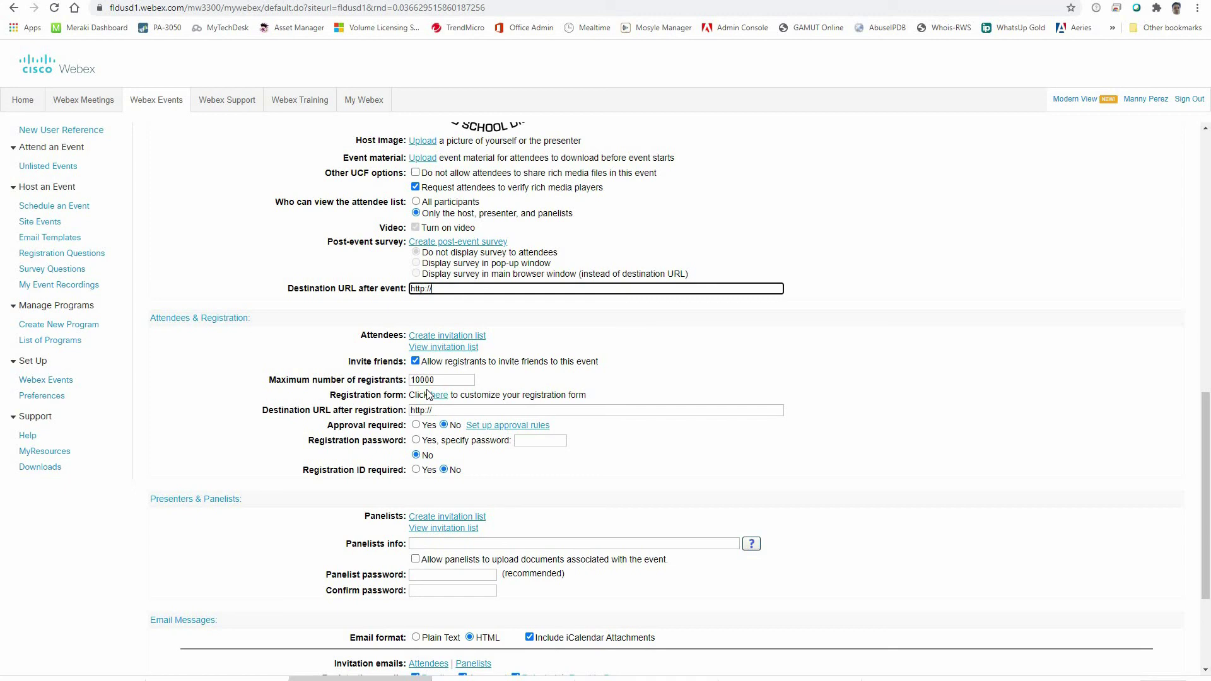
scroll(433, 424, "down", 2)
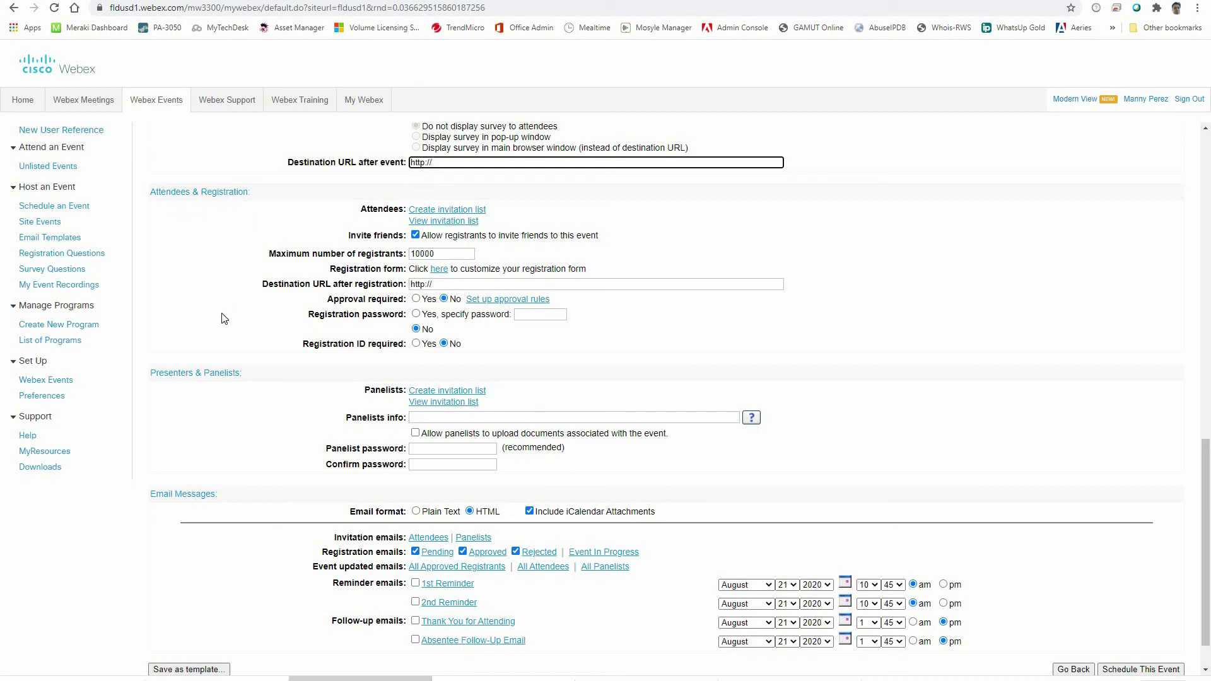
scroll(215, 401, "down", 1)
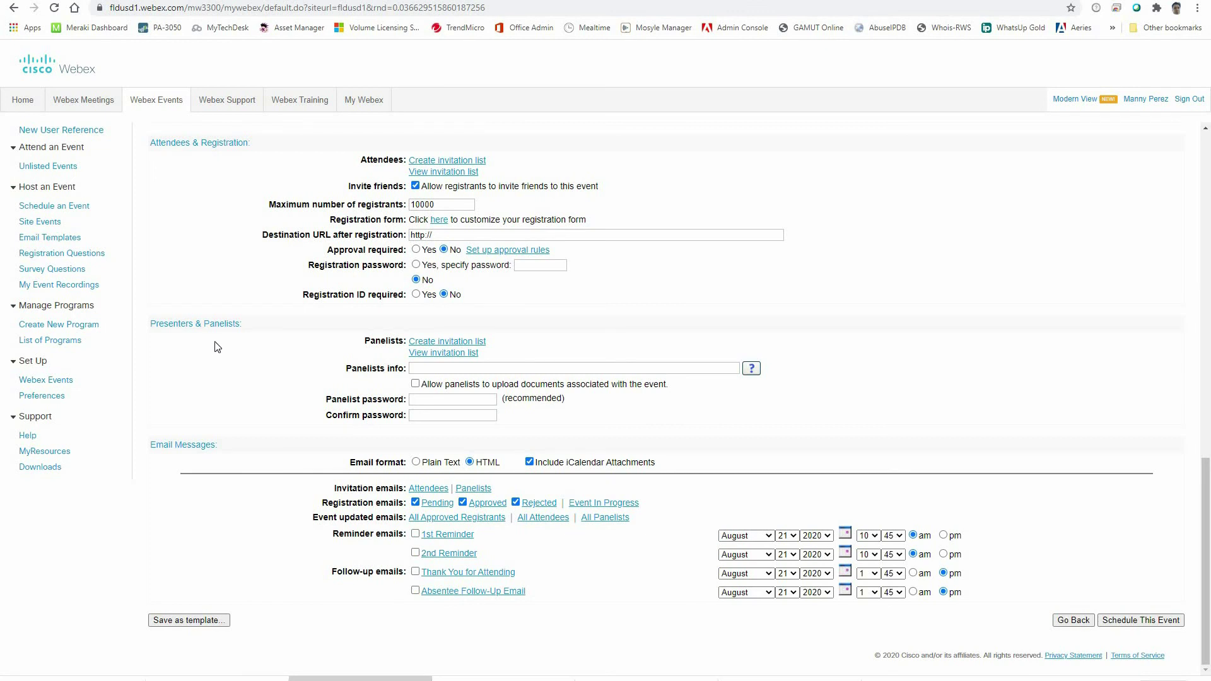
Step: Create a panelist invitation list with one panelist's full name and e-mail, and invite them
left_click(443, 343)
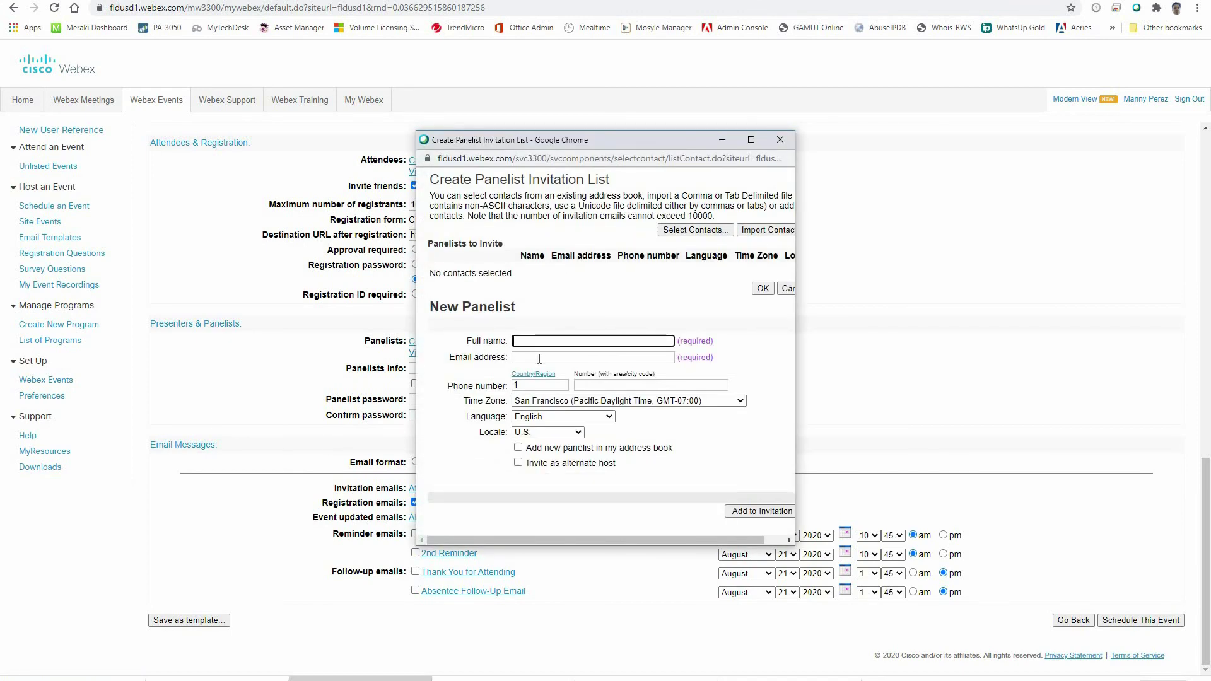
type("John Doe")
left_click(540, 359)
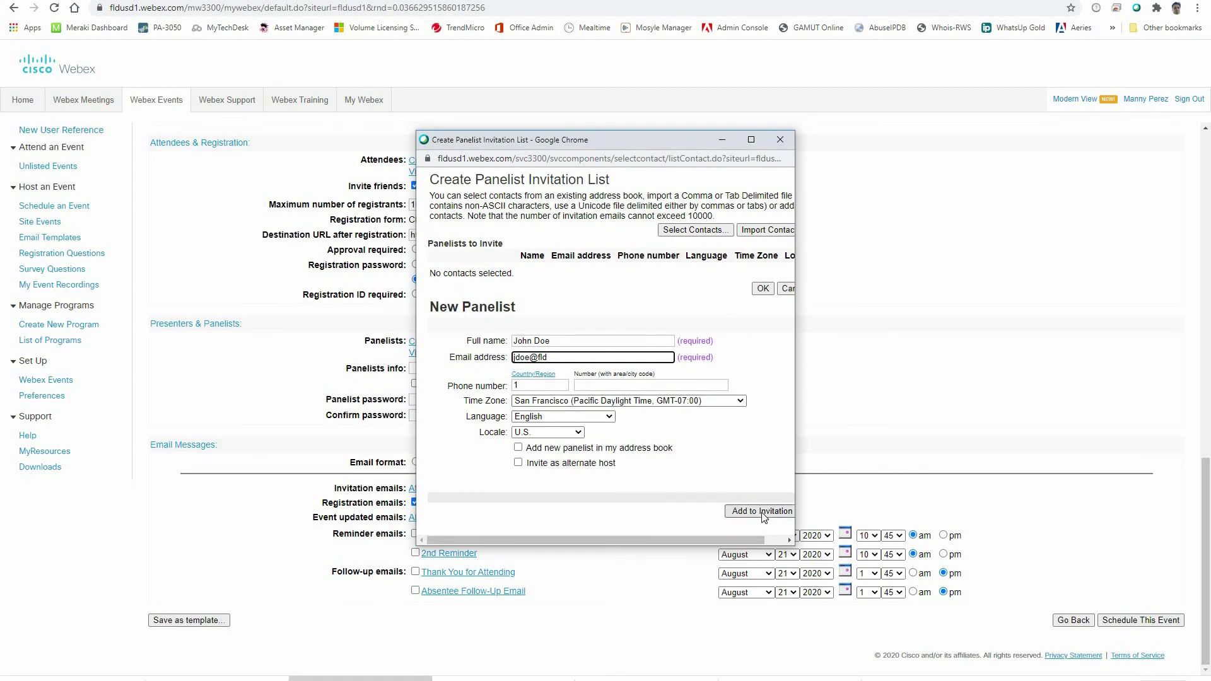
left_click(751, 514)
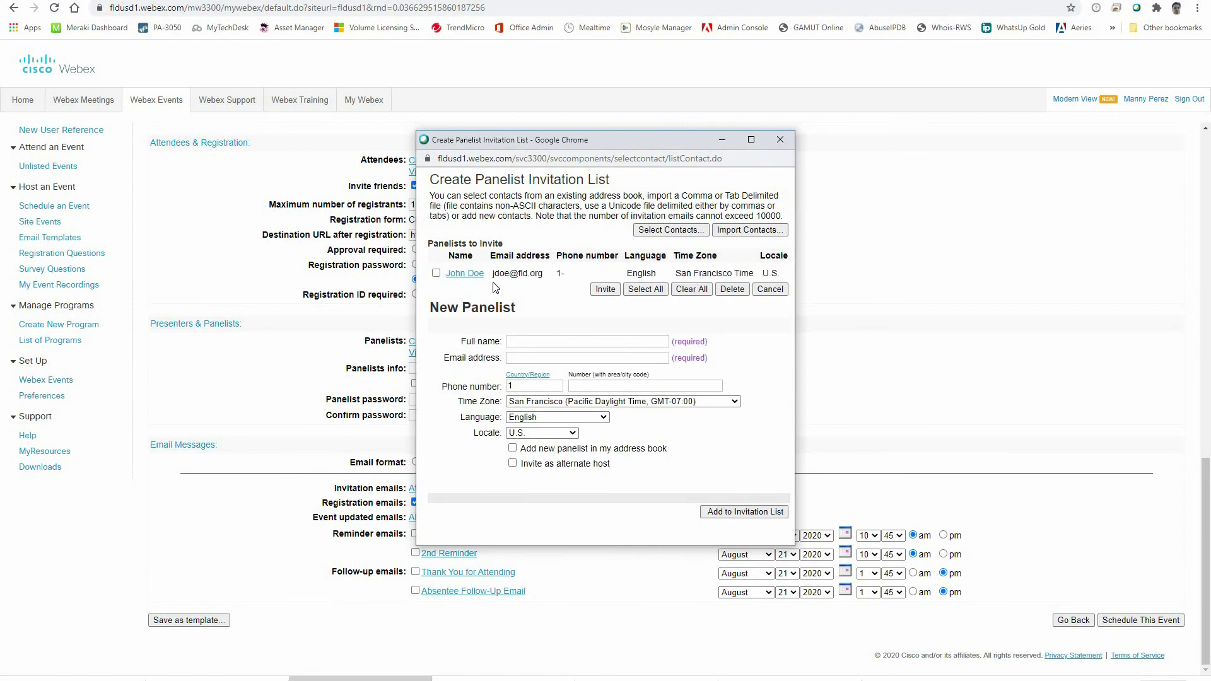
left_click(603, 290)
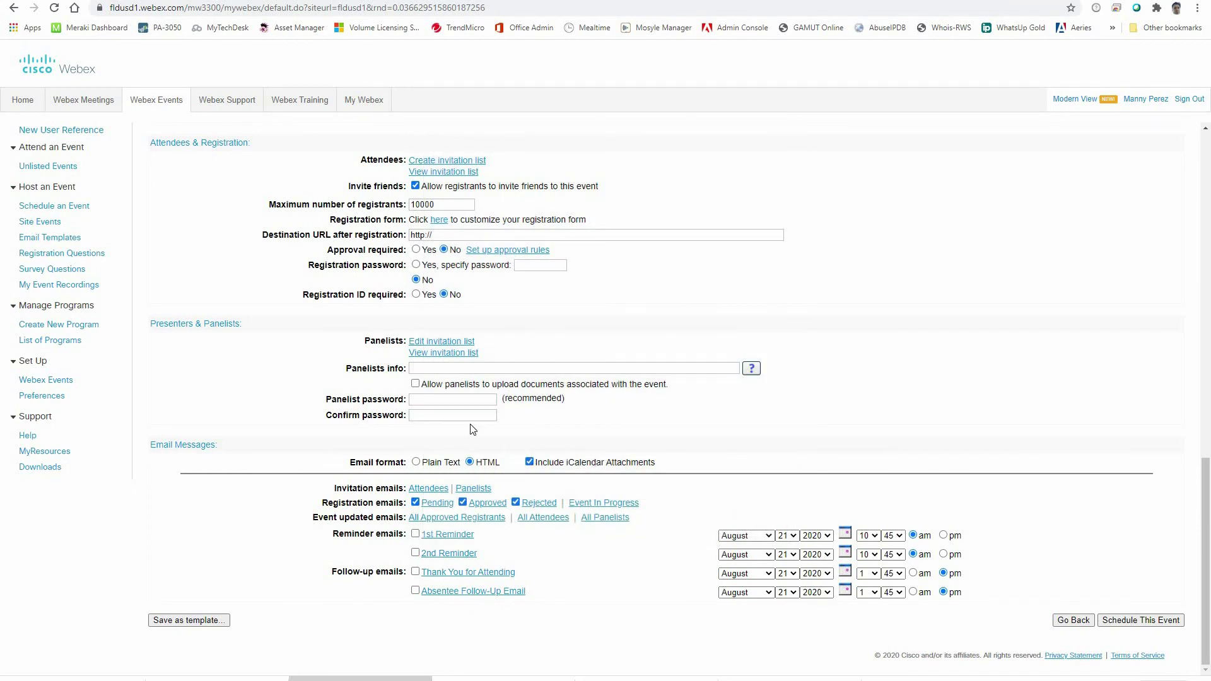
Step: Edit the panelist invitation list and delete the only panelist, leaving it empty
left_click(422, 401)
left_click(432, 343)
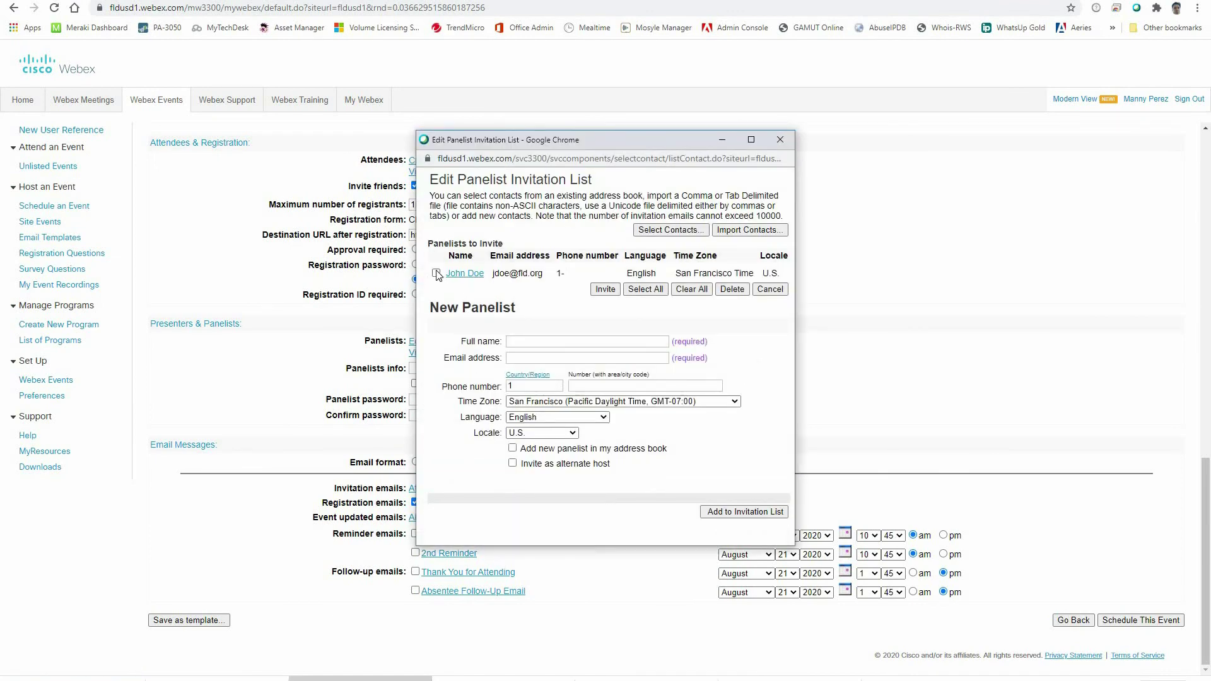
left_click(726, 292)
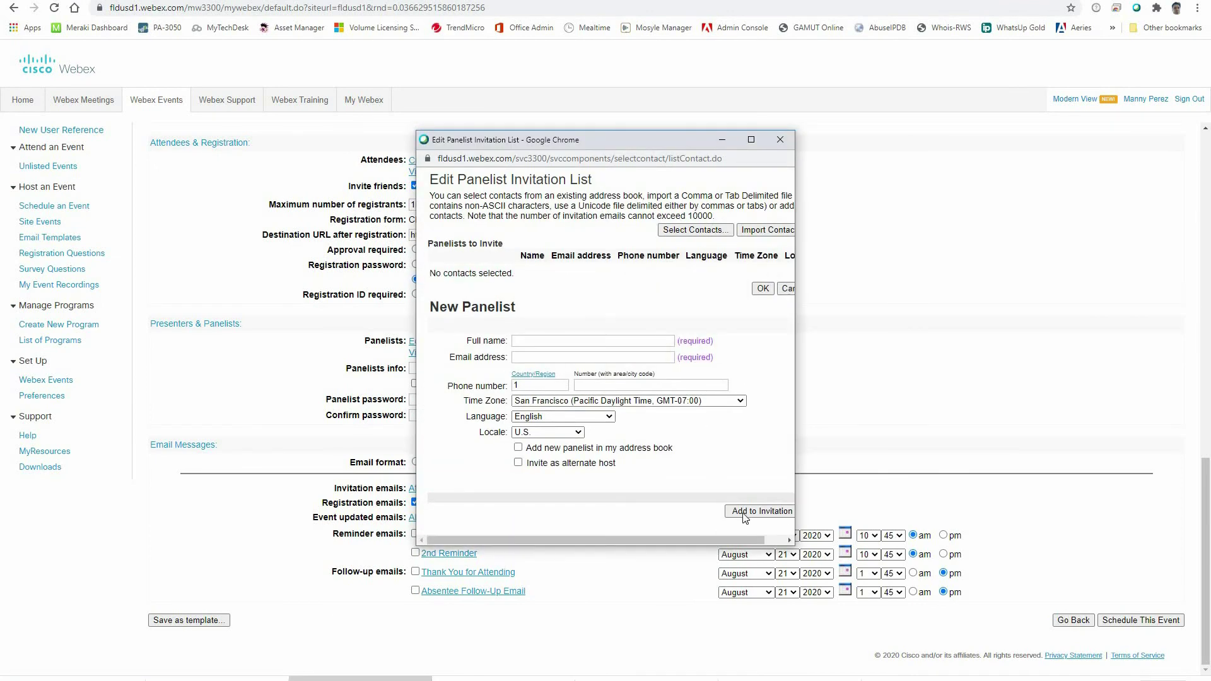
left_click(763, 288)
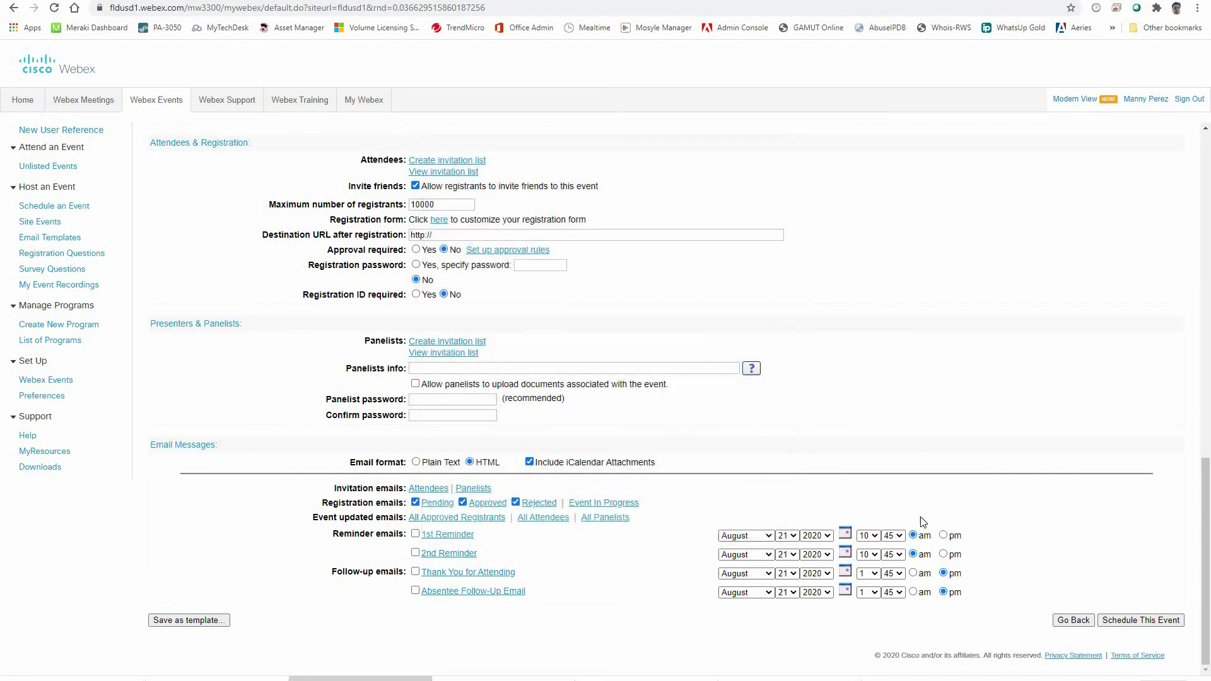
Step: Schedule the event, send its invitation email to the host only, and continue to Event Information
left_click(1126, 622)
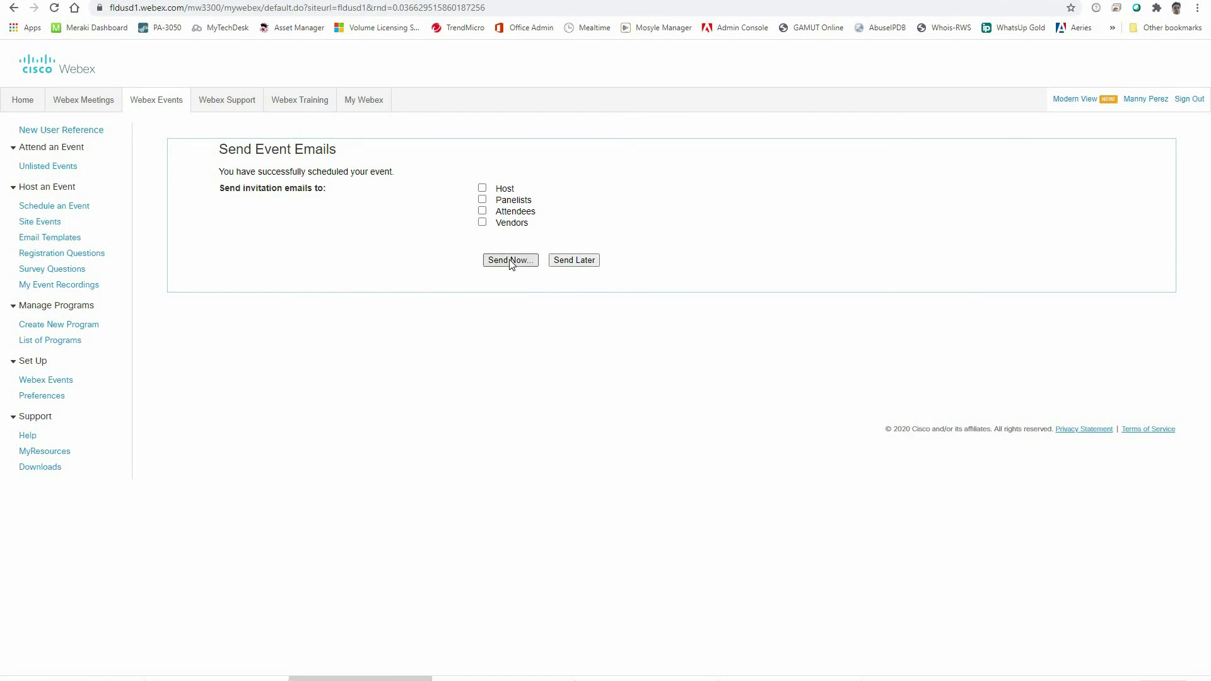
left_click(512, 264)
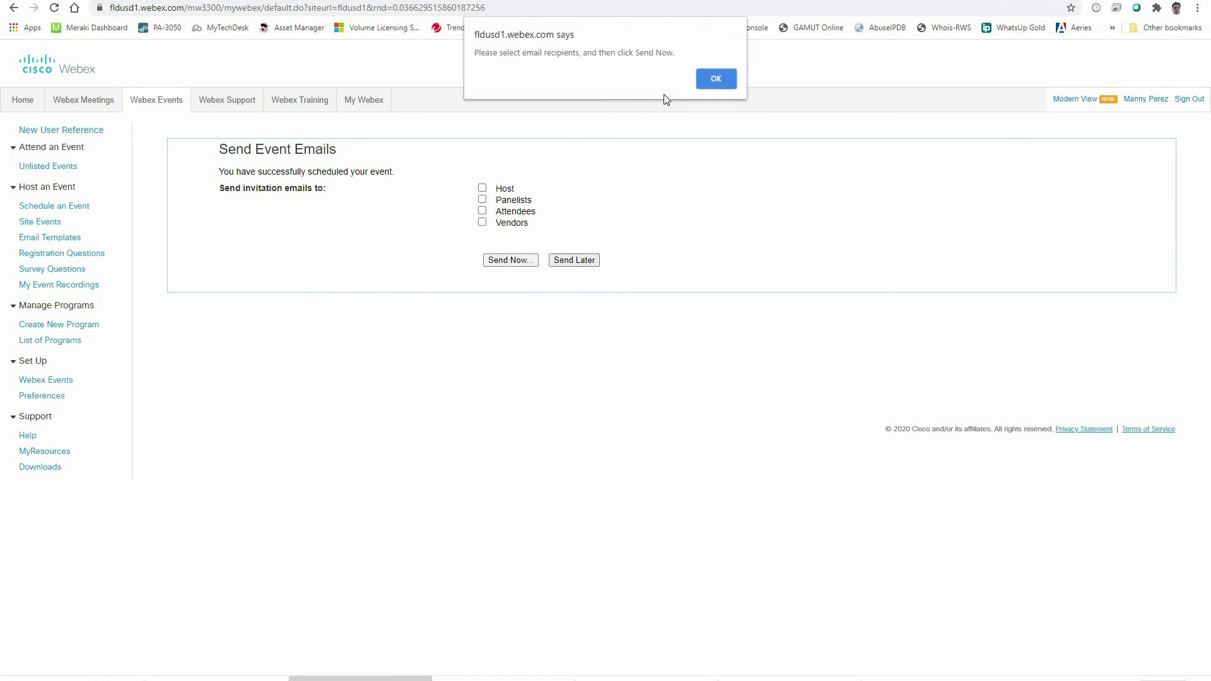
left_click(715, 79)
left_click(482, 188)
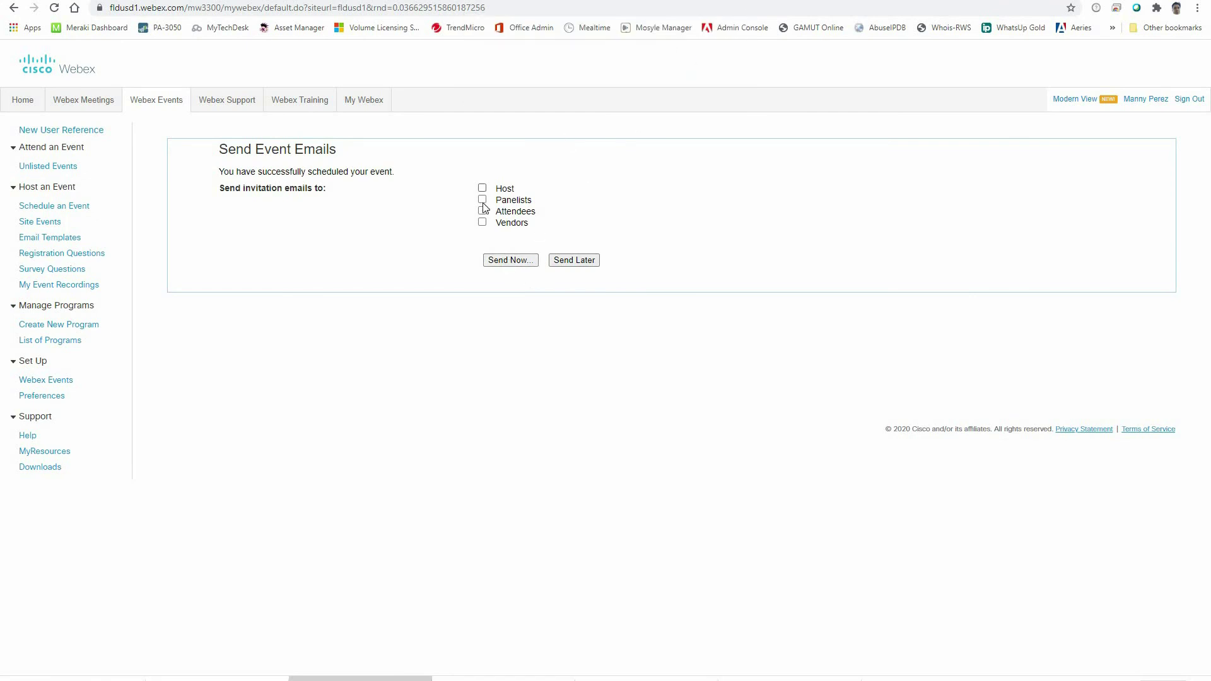
left_click(511, 260)
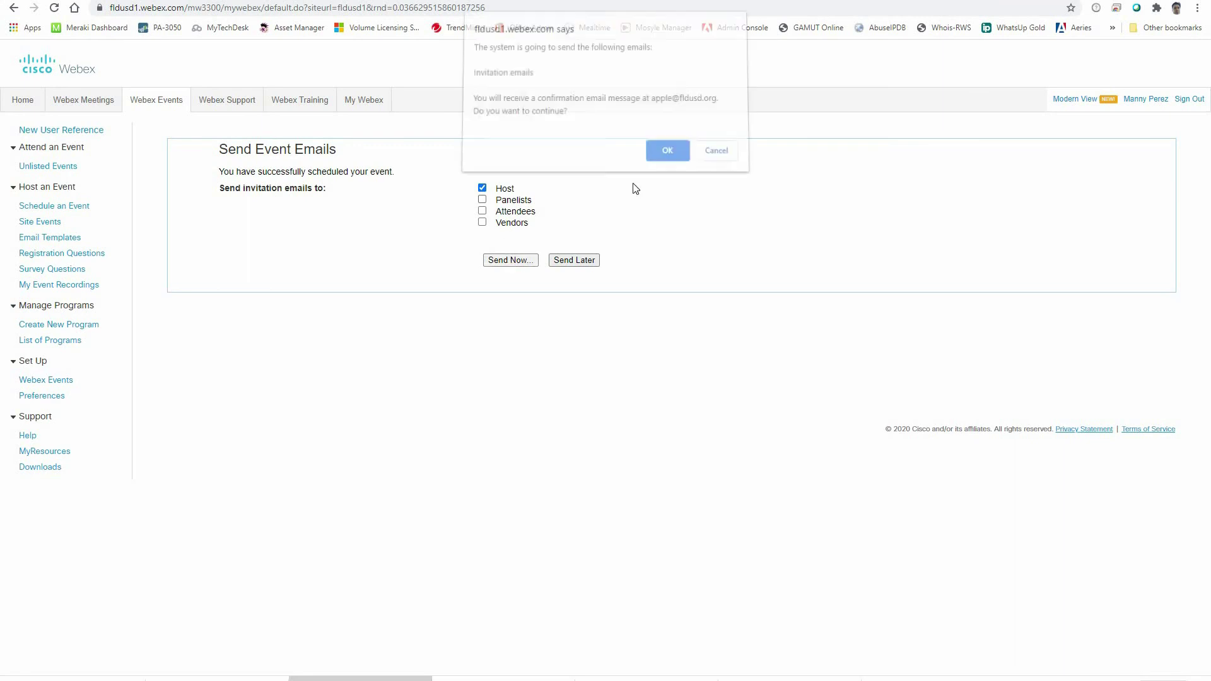
left_click(667, 154)
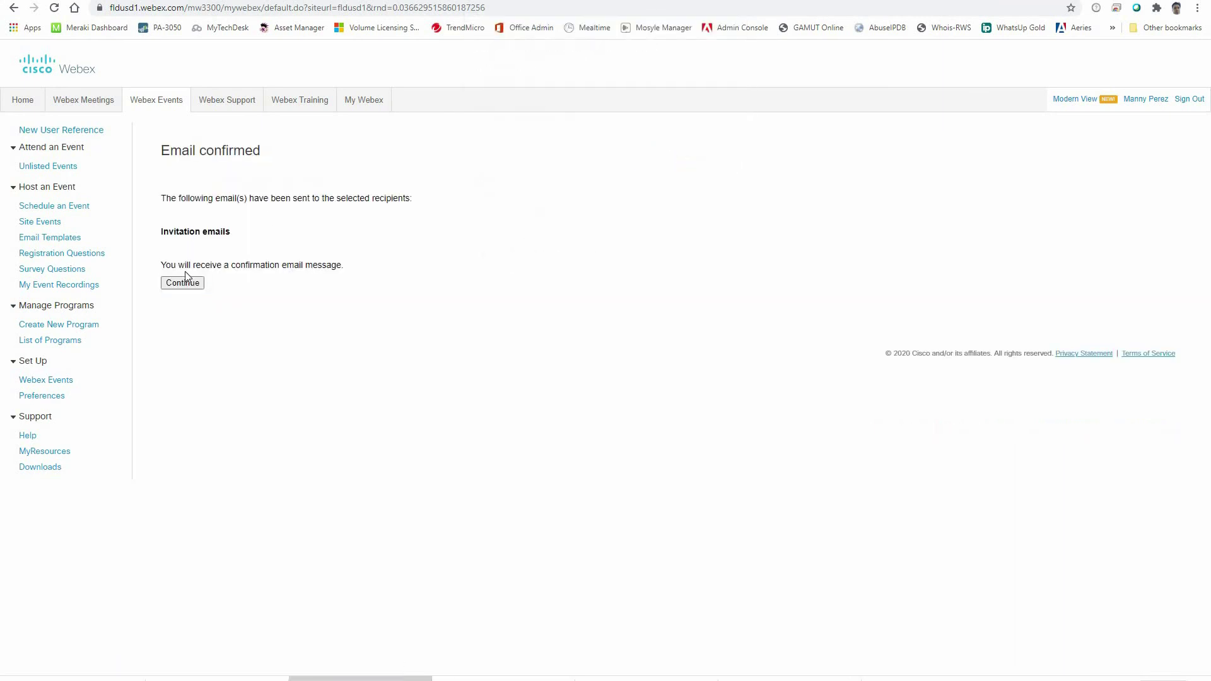
left_click(185, 283)
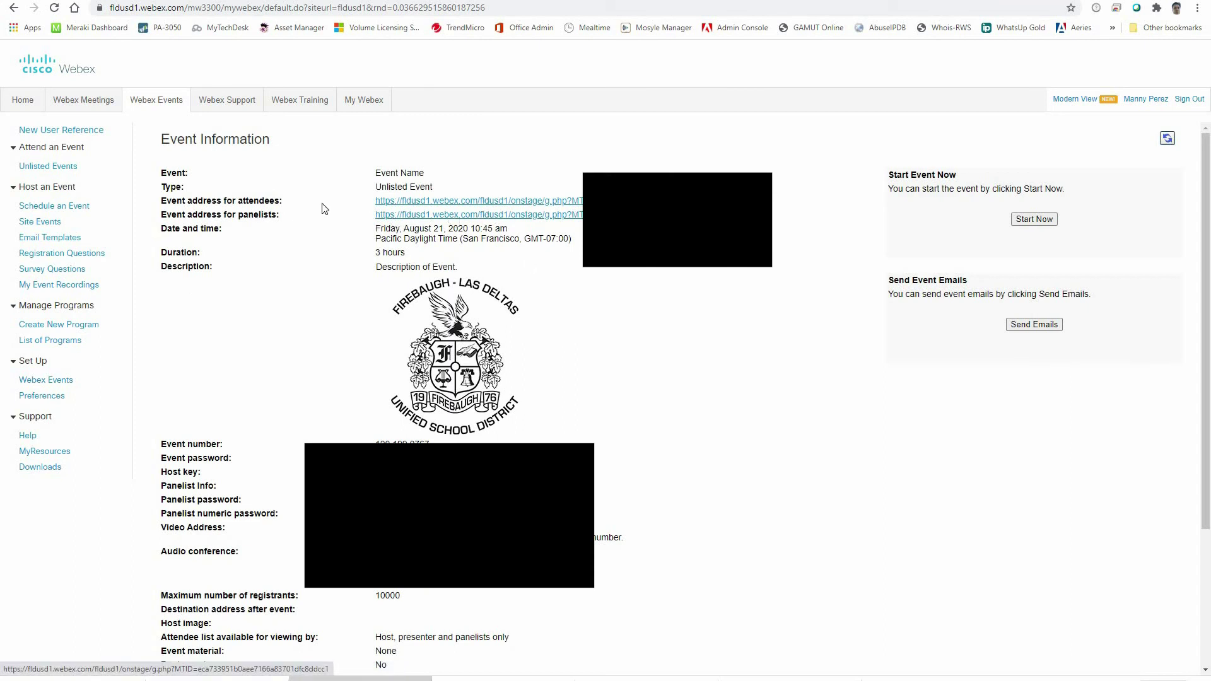
Step: Copy the 'Event address for attendees' link, then follow it to the attendee join page
right_click(412, 202)
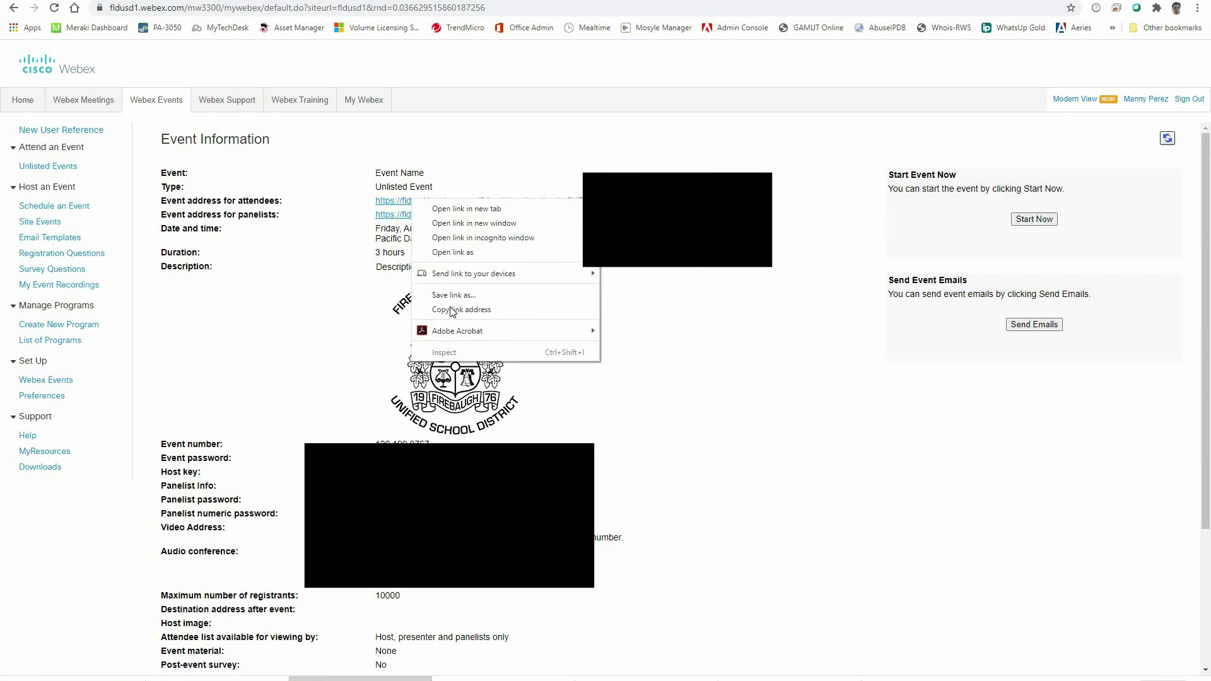
left_click(494, 310)
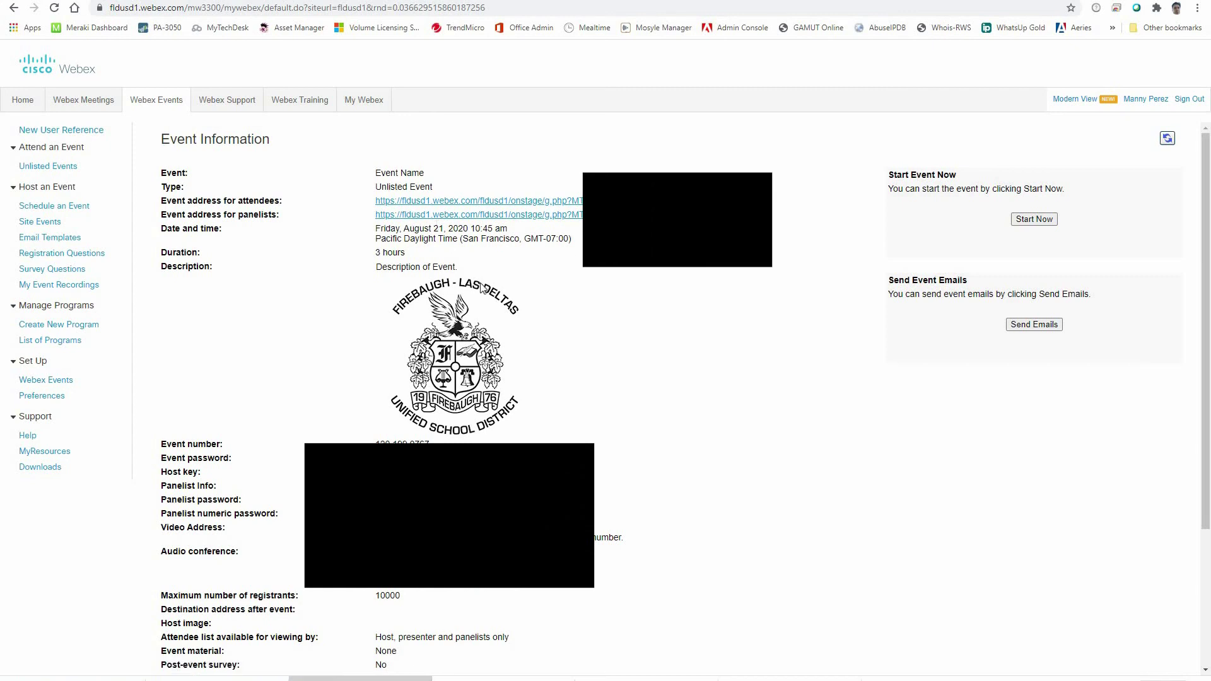
scroll(381, 307, "down", 2)
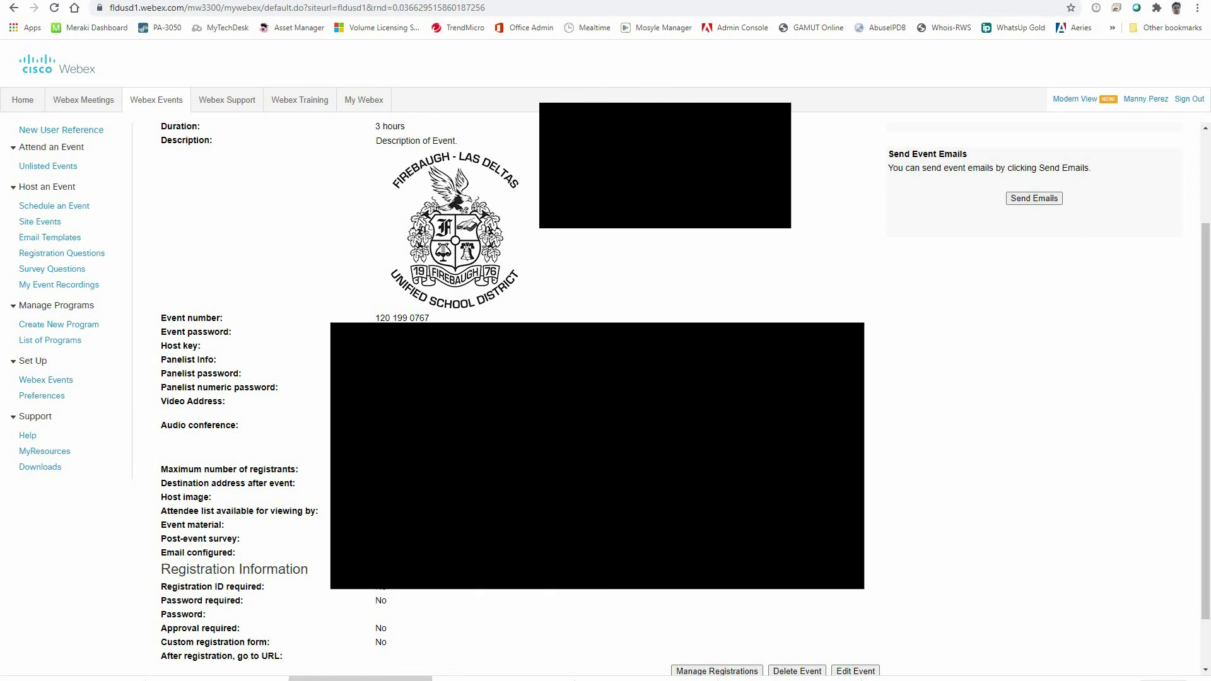
scroll(606, 378, "up", 2)
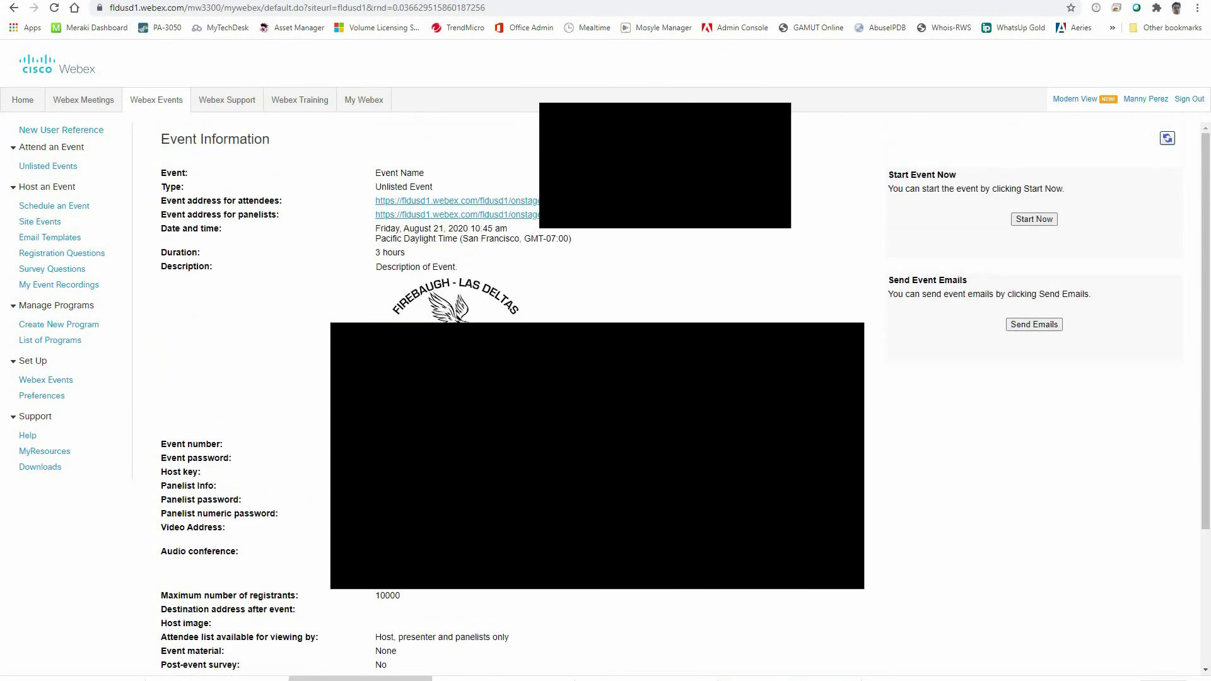
left_click(510, 201)
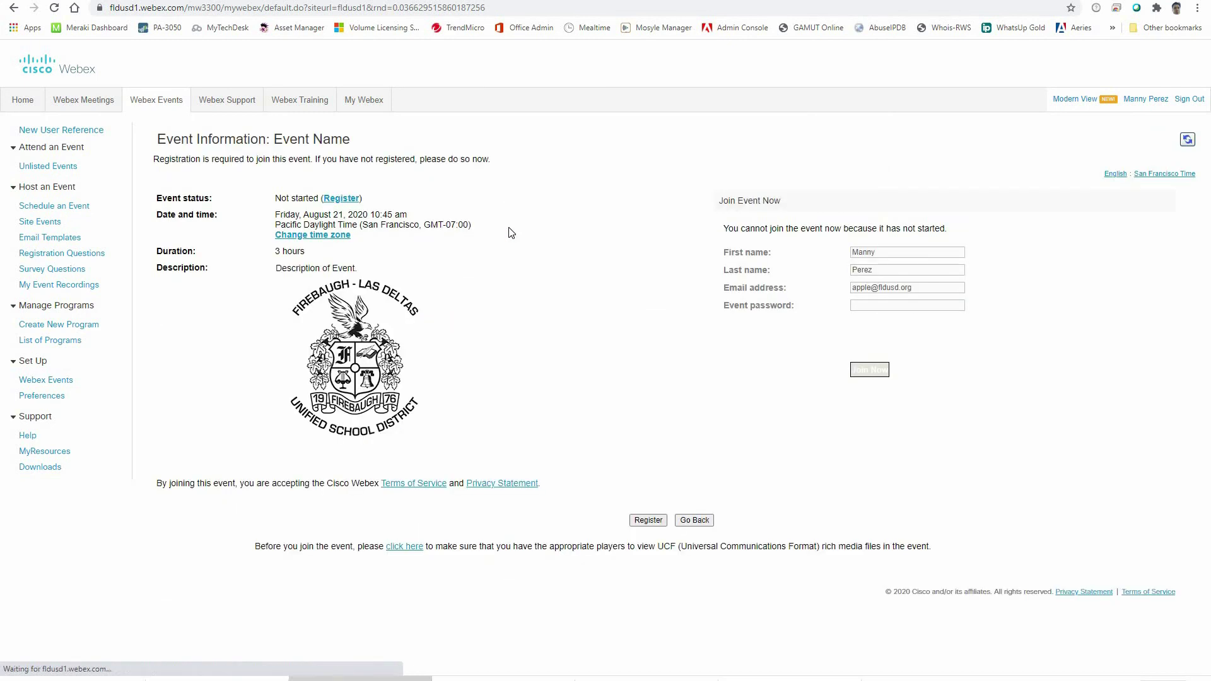